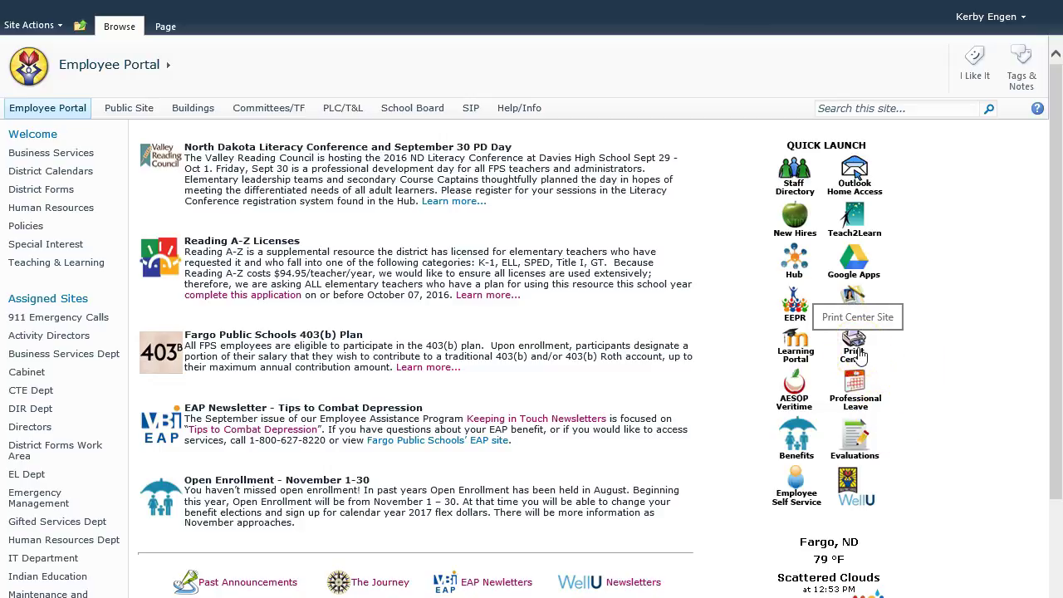
Step: Open the Print Center page from the Employee Portal's Quick Launch icons
{"action": "left_click", "coordinate": [858, 353]}
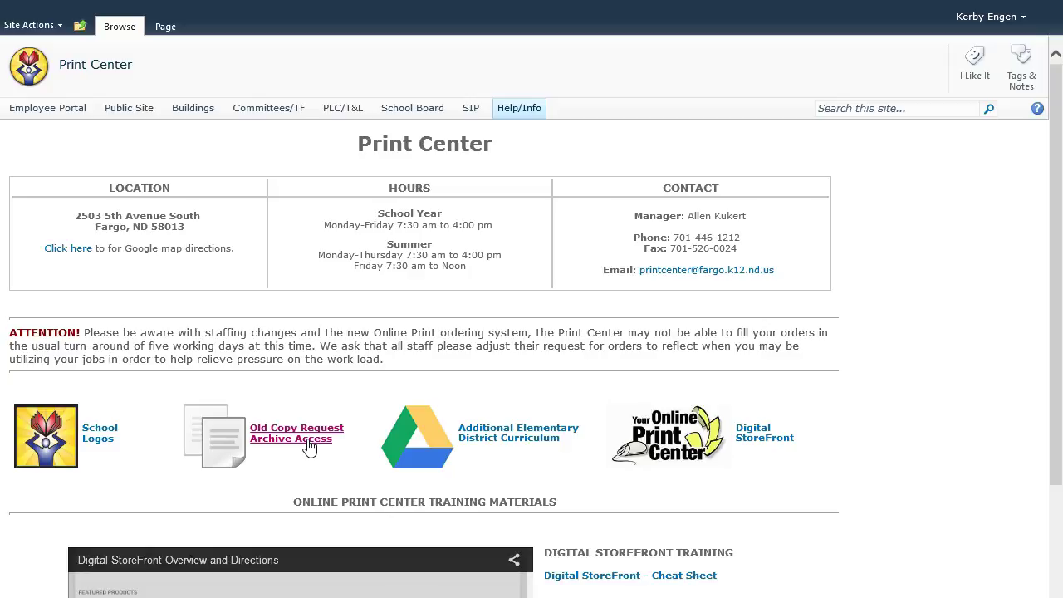
{"action": "left_click", "coordinate": [531, 441]}
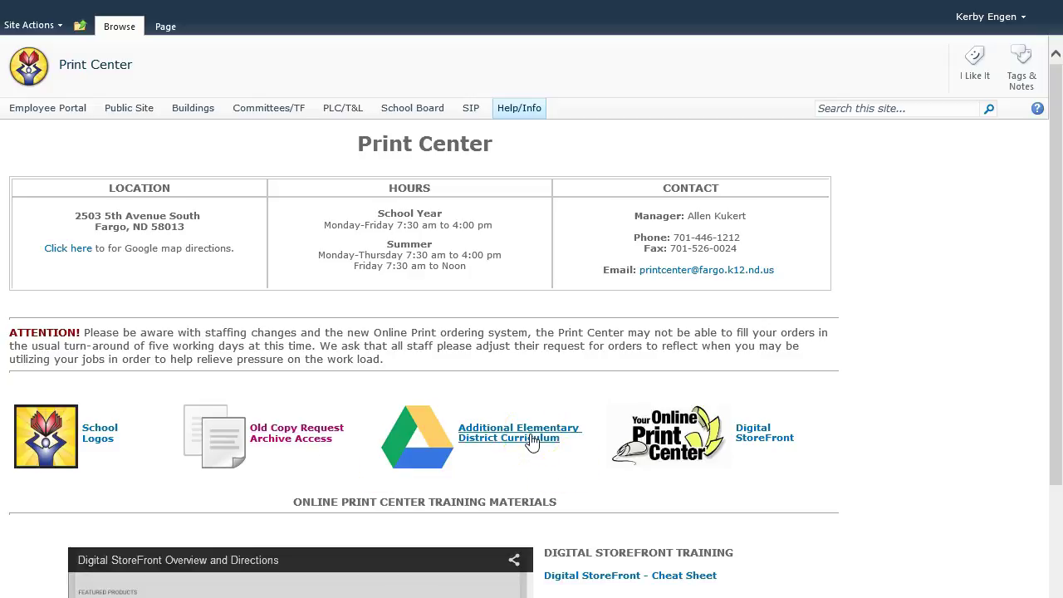
Step: Open the Online Print Center ordering site, sign in, and scroll to Featured Products
{"action": "left_click", "coordinate": [713, 439]}
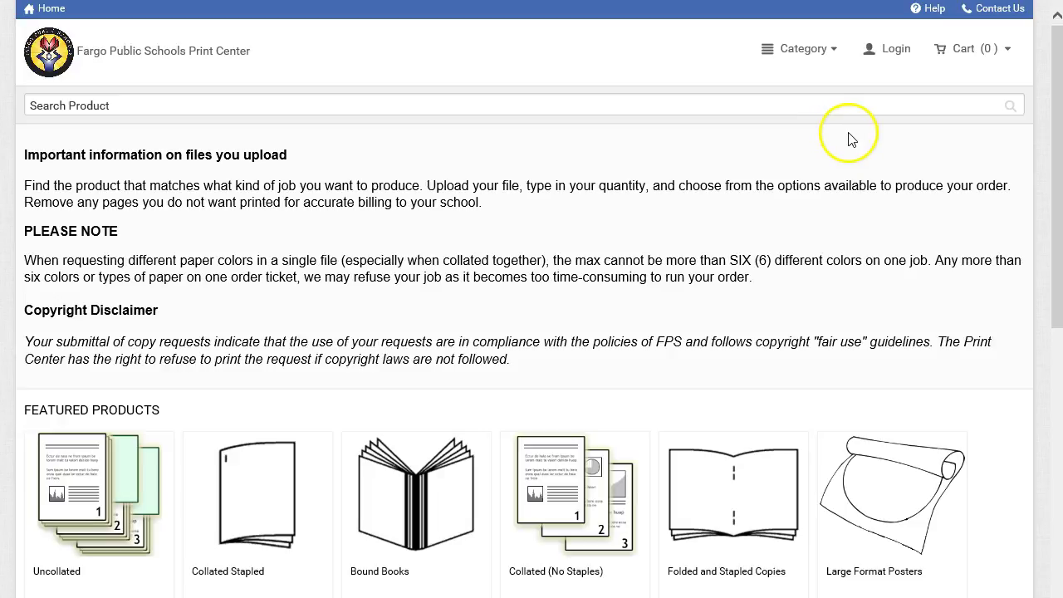
{"action": "left_click", "coordinate": [898, 57]}
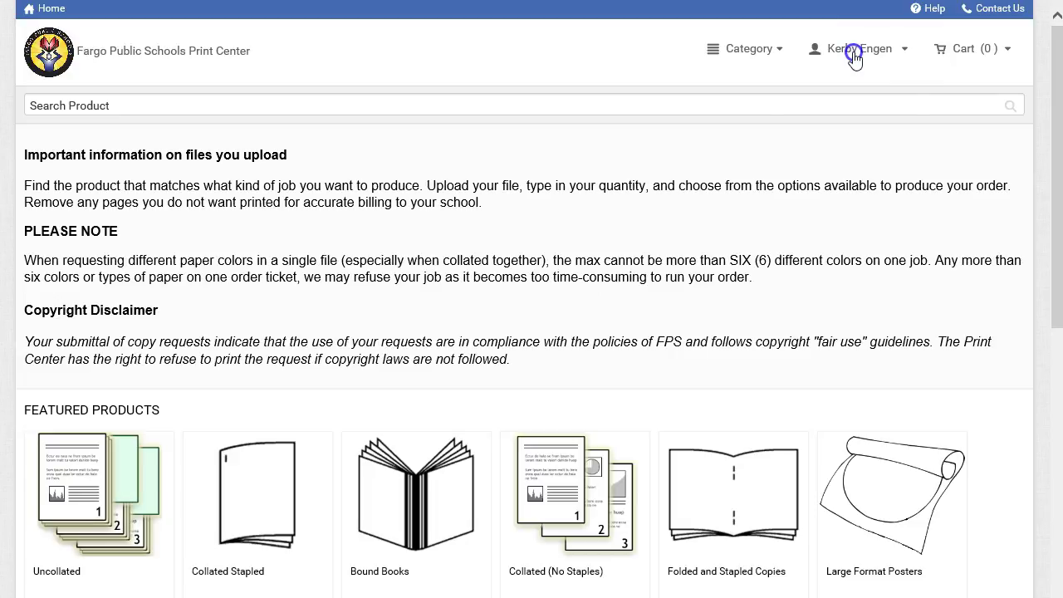
{"action": "left_click", "coordinate": [854, 55]}
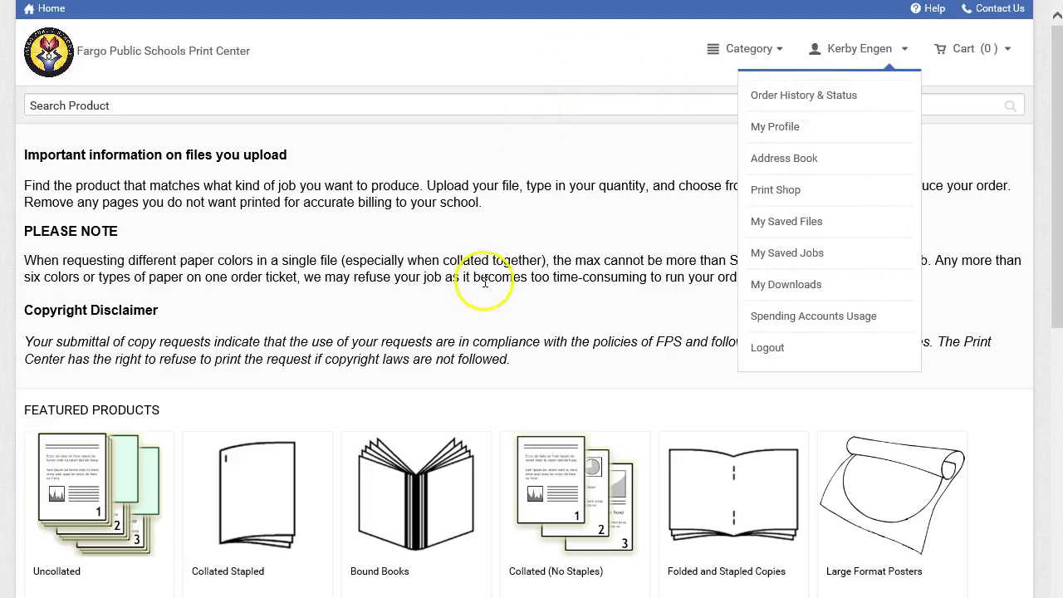
{"action": "left_click", "coordinate": [501, 312]}
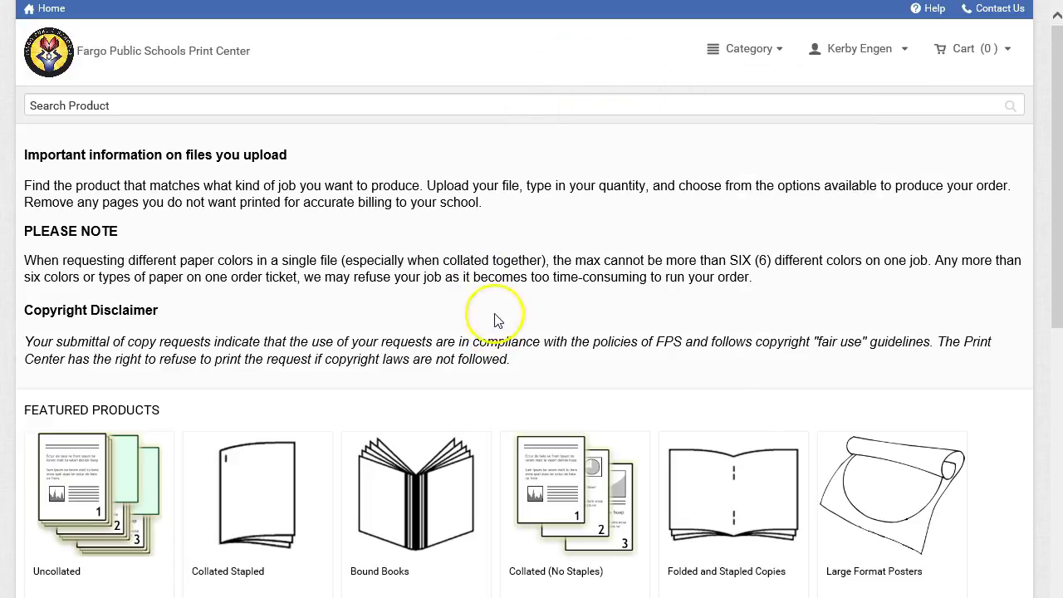
{"action": "scroll", "coordinate": [371, 413], "scroll_direction": "down", "scroll_amount": 1}
{"action": "scroll", "coordinate": [371, 412], "scroll_direction": "down", "scroll_amount": 4}
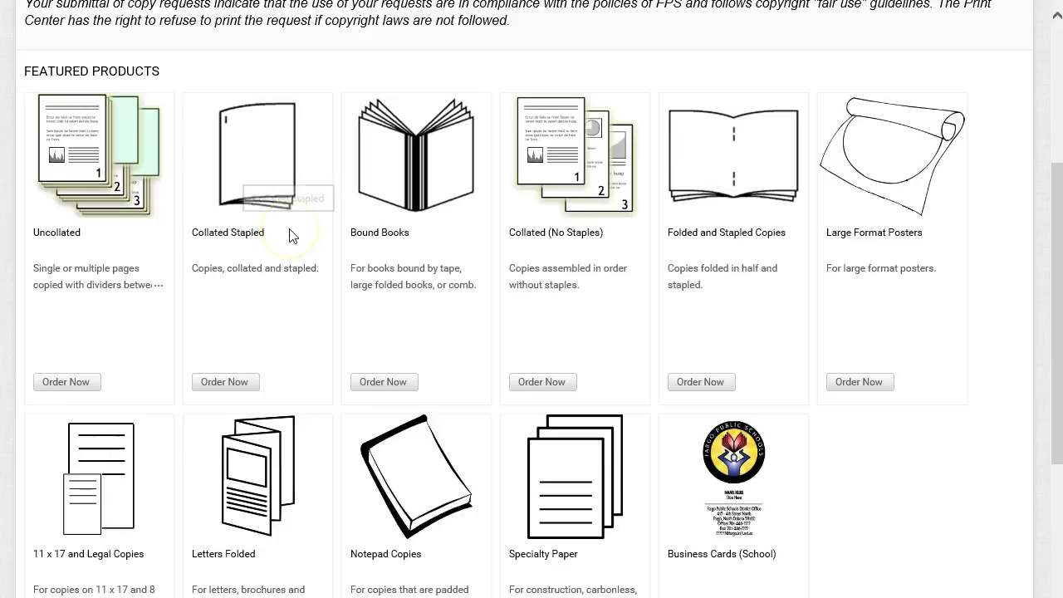
Step: Order Collated Stapled copies and bring up the Add Files source choices, including Google Drive
{"action": "left_click", "coordinate": [245, 386]}
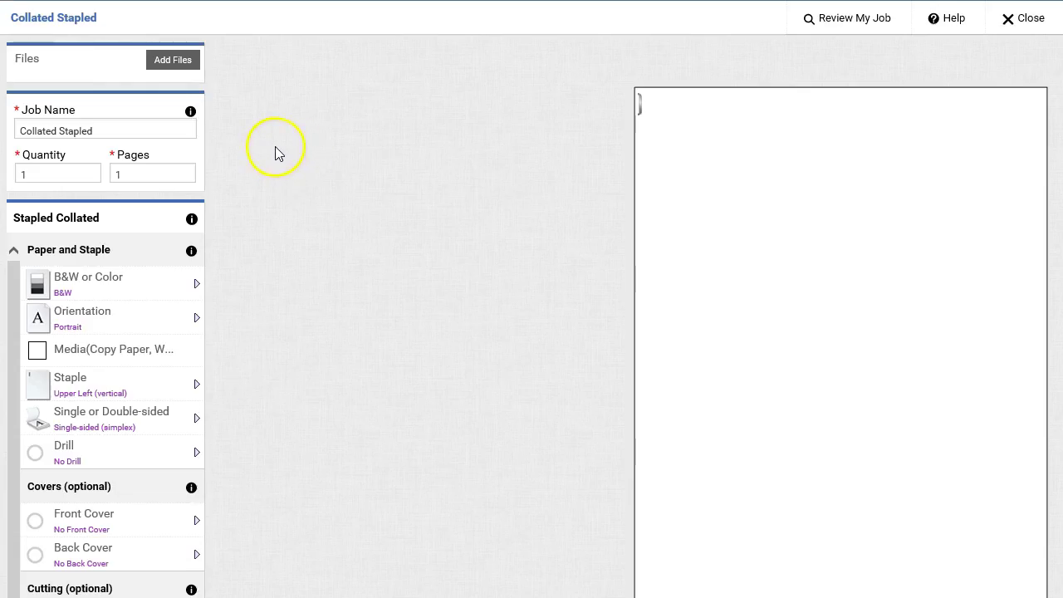
{"action": "left_click", "coordinate": [173, 61]}
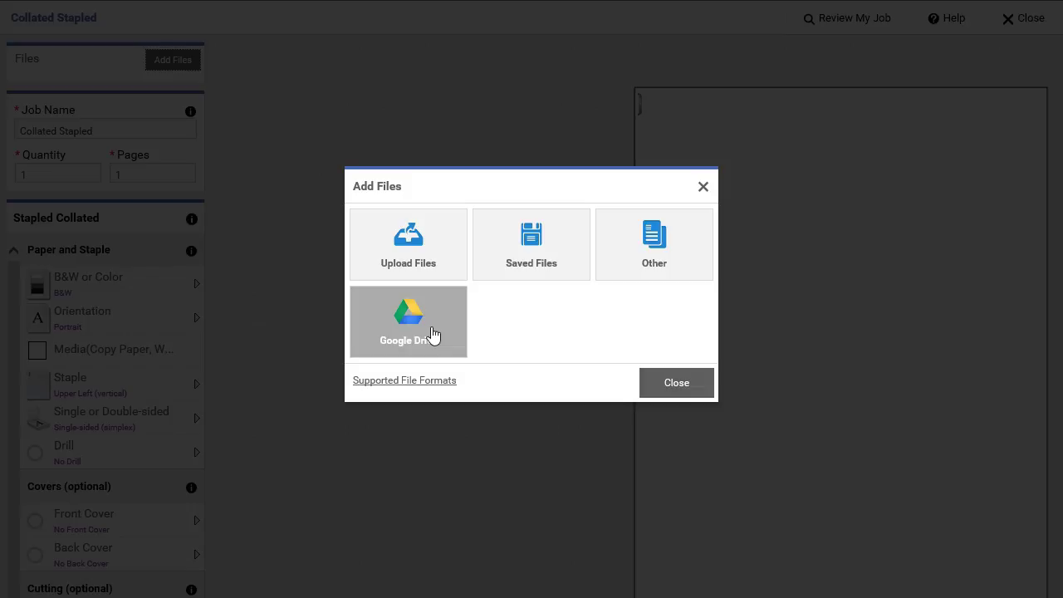
{"action": "left_click", "coordinate": [430, 333]}
{"action": "left_click", "coordinate": [455, 323]}
{"action": "left_click", "coordinate": [426, 336]}
{"action": "left_click", "coordinate": [431, 327]}
{"action": "left_click", "coordinate": [408, 257]}
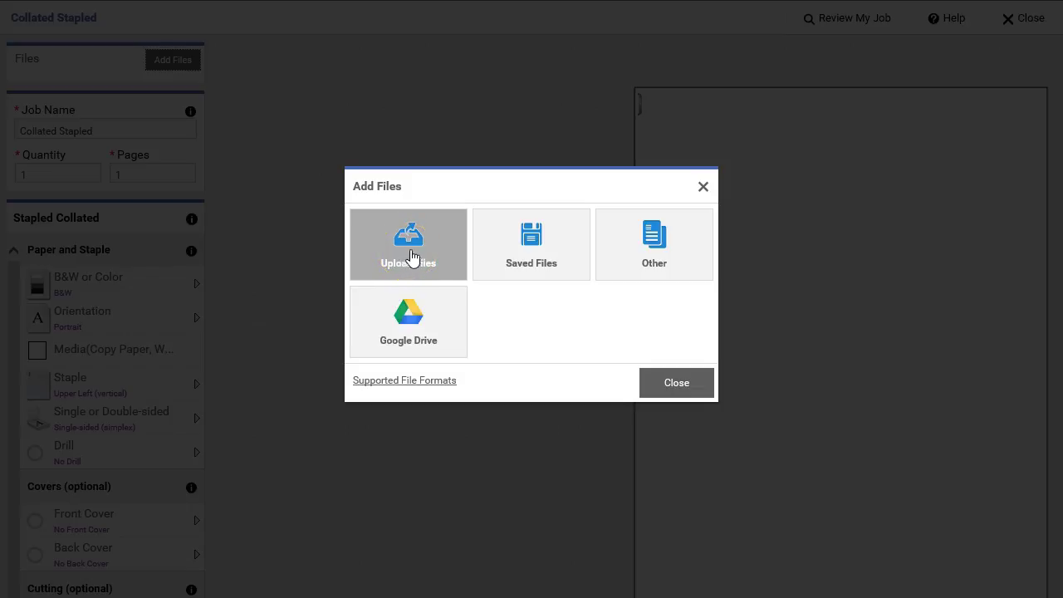
{"action": "left_click", "coordinate": [418, 254]}
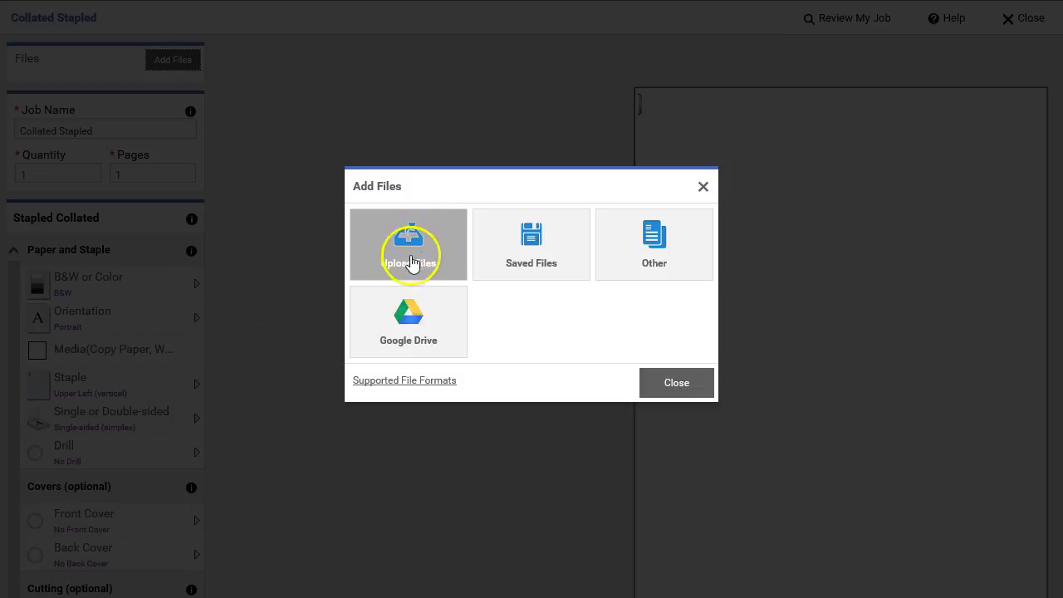
Step: Choose Google Drive as the file source and authorize the print center's access
{"action": "left_click", "coordinate": [422, 337]}
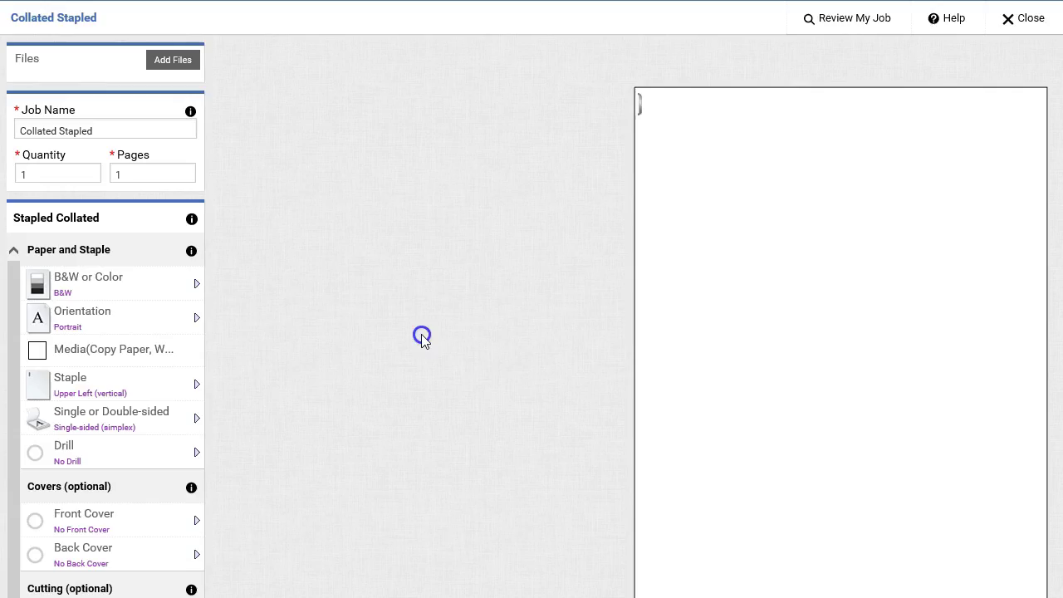
{"action": "left_click", "coordinate": [392, 225]}
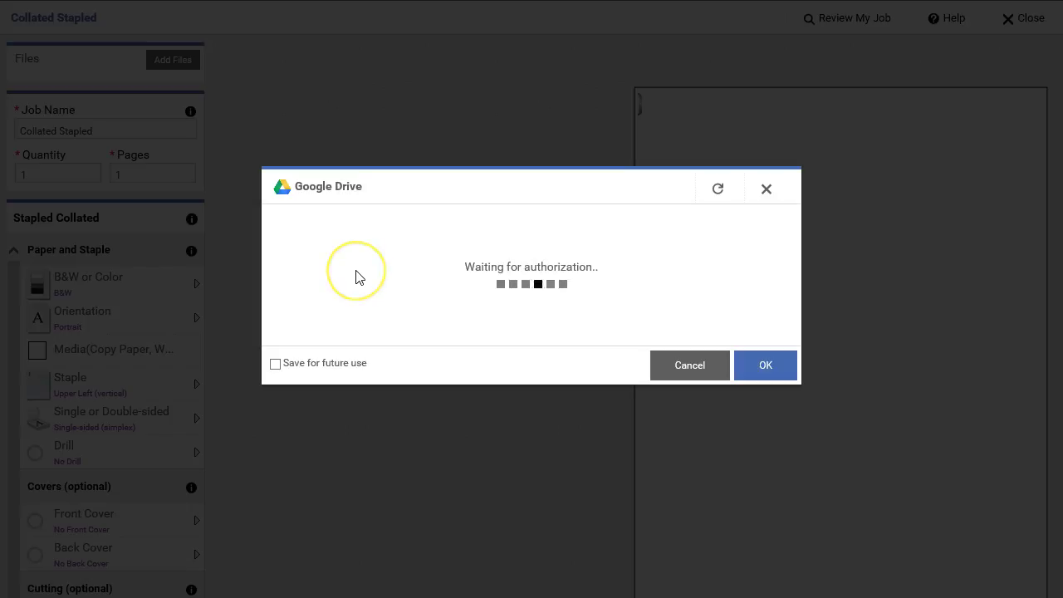
{"action": "left_click", "coordinate": [768, 367]}
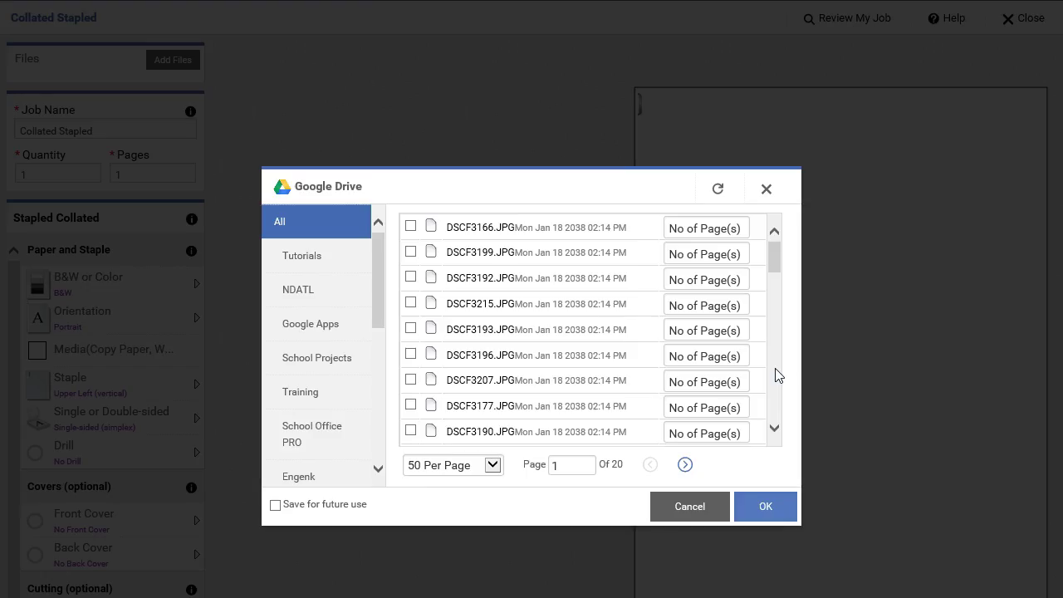
{"action": "left_click", "coordinate": [697, 382]}
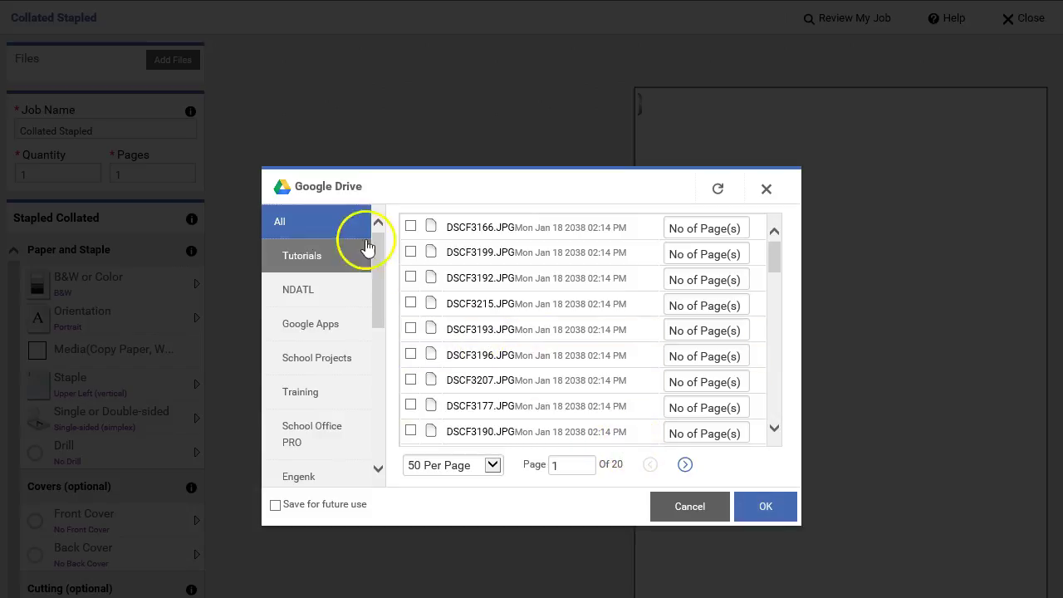
Step: Pick Digital StoreFront - Cheat Sheet.pdf from the Digital Storefront Training folder and upload it
{"action": "left_click", "coordinate": [327, 398]}
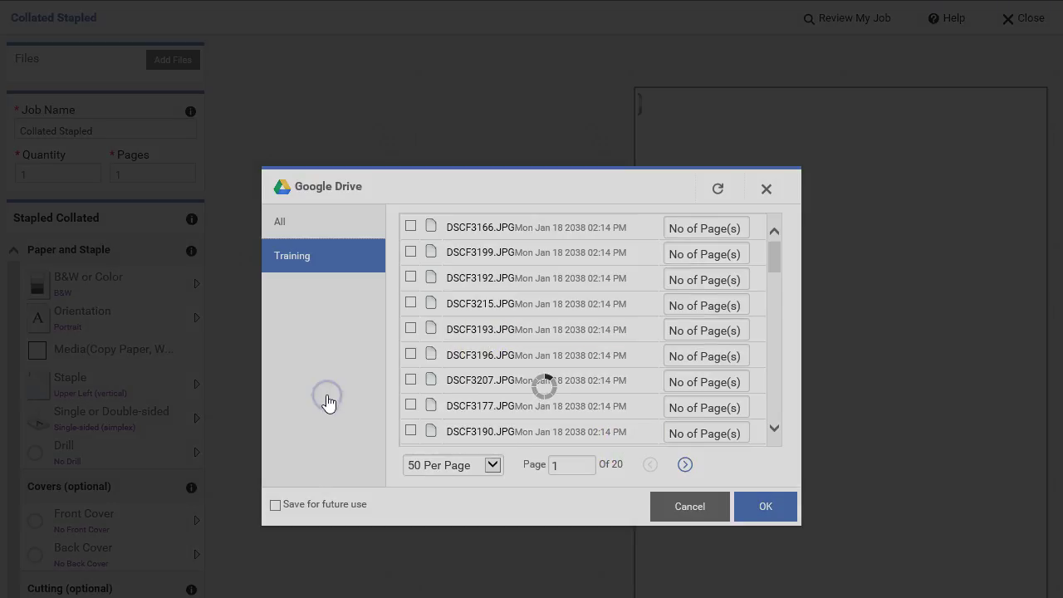
{"action": "left_click", "coordinate": [342, 299]}
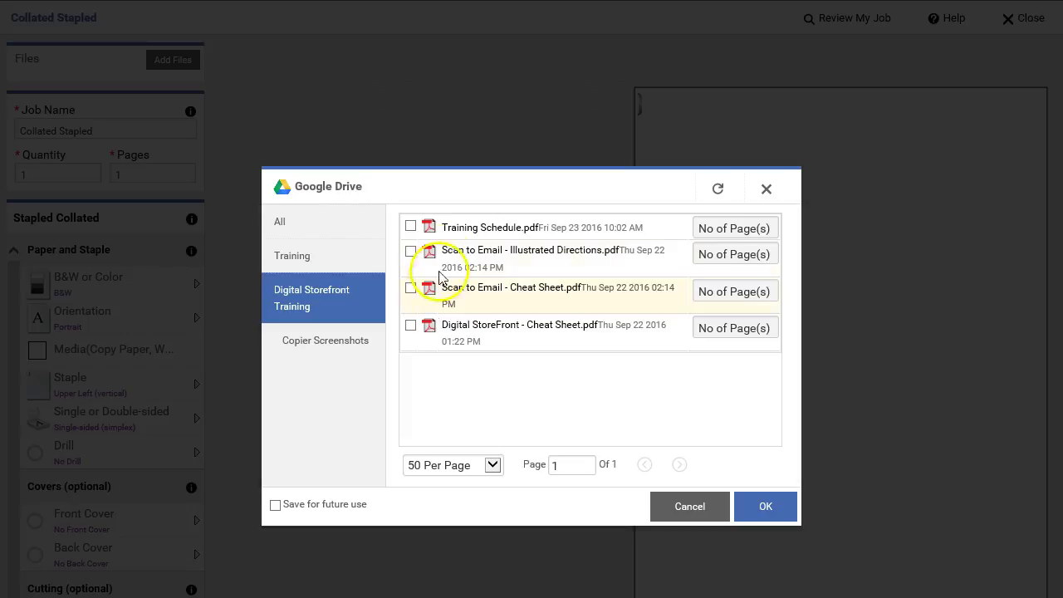
{"action": "left_click", "coordinate": [461, 336]}
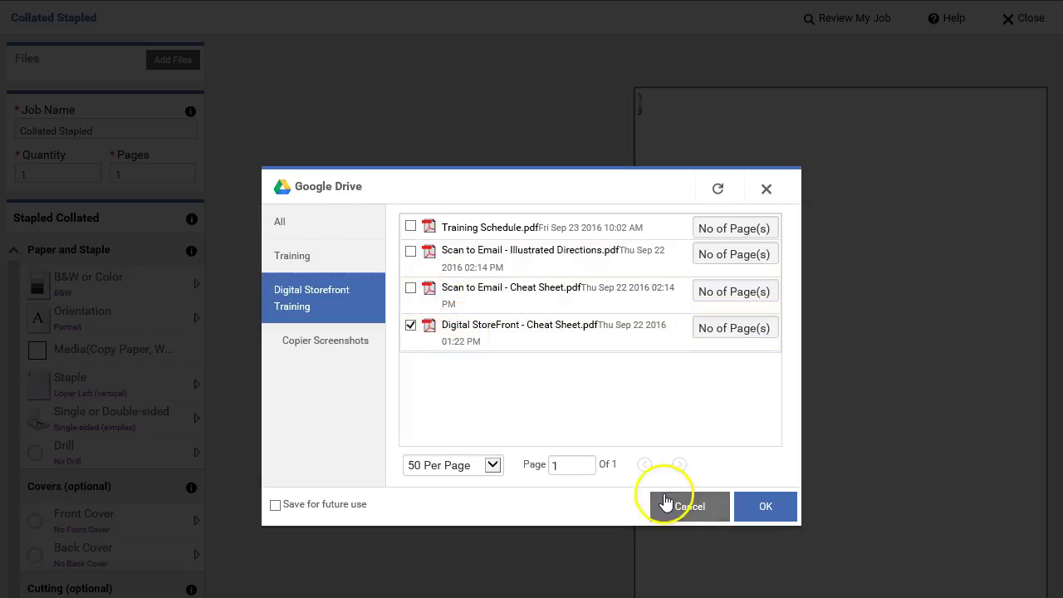
{"action": "left_click", "coordinate": [775, 515]}
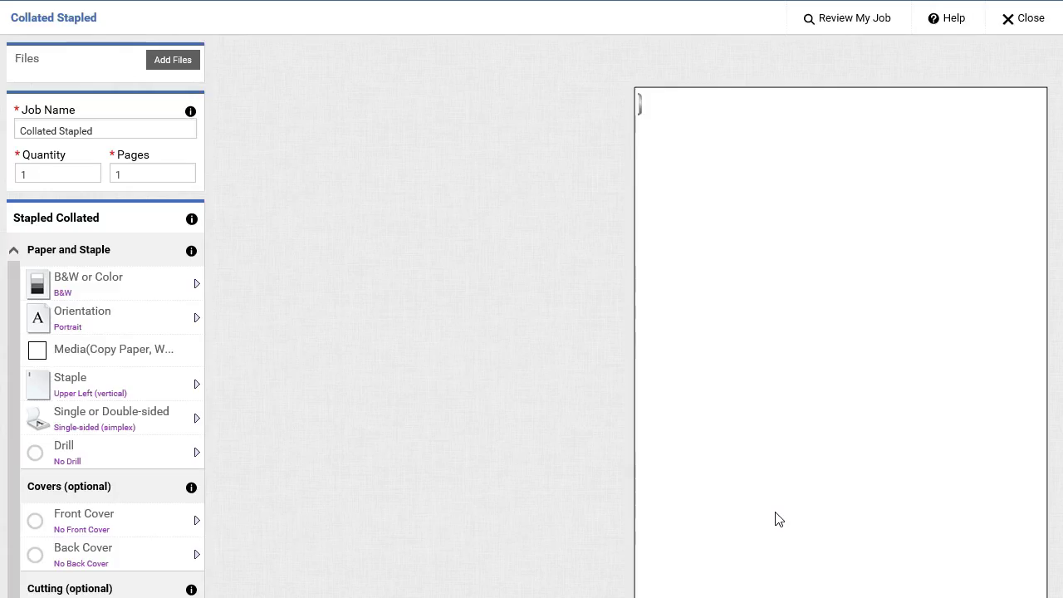
{"action": "left_click", "coordinate": [759, 434]}
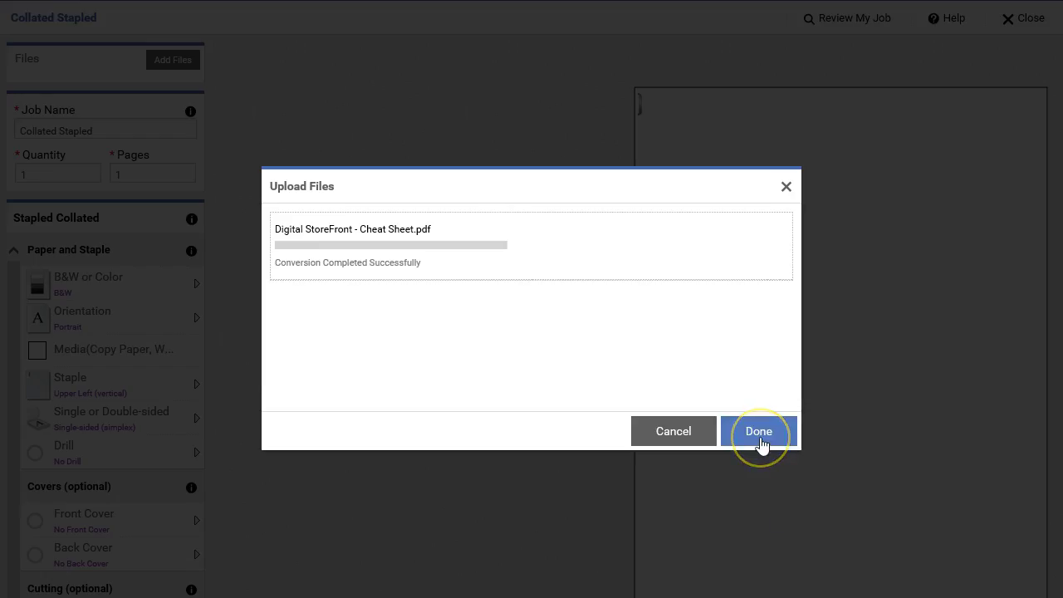
Step: Name the job 'Digital Storefront Cheat Sheet' and set its quantity to 20
{"action": "left_click", "coordinate": [759, 432]}
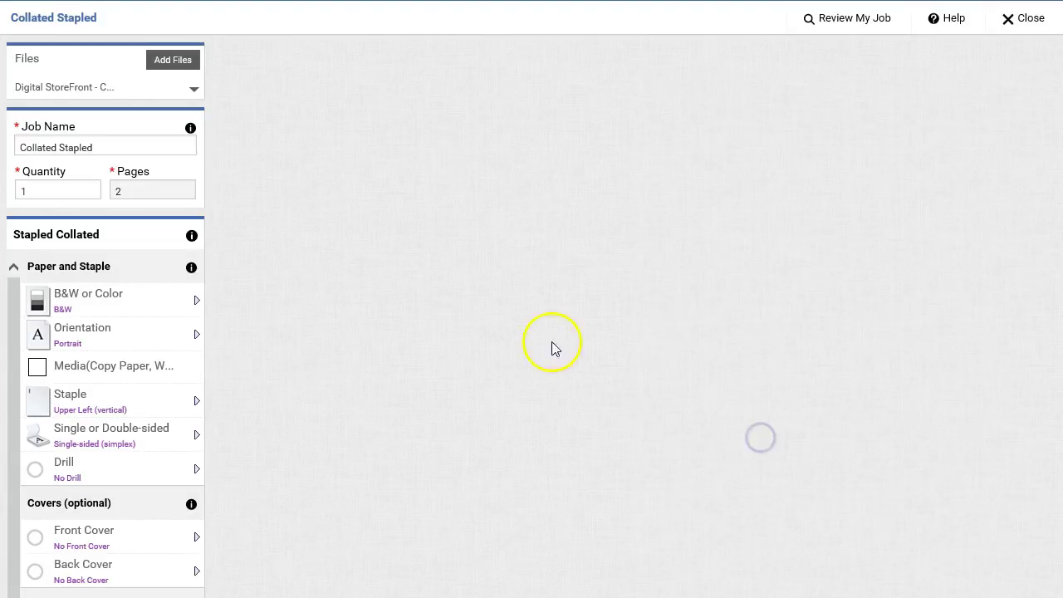
{"action": "scroll", "coordinate": [591, 373], "scroll_direction": "down", "scroll_amount": 1}
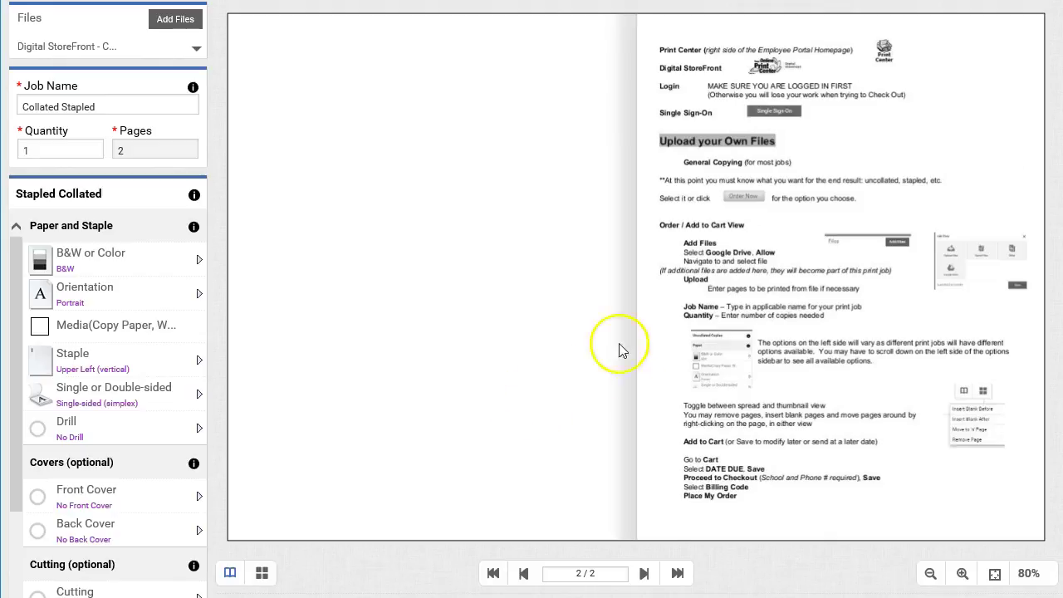
{"action": "left_click", "coordinate": [524, 573]}
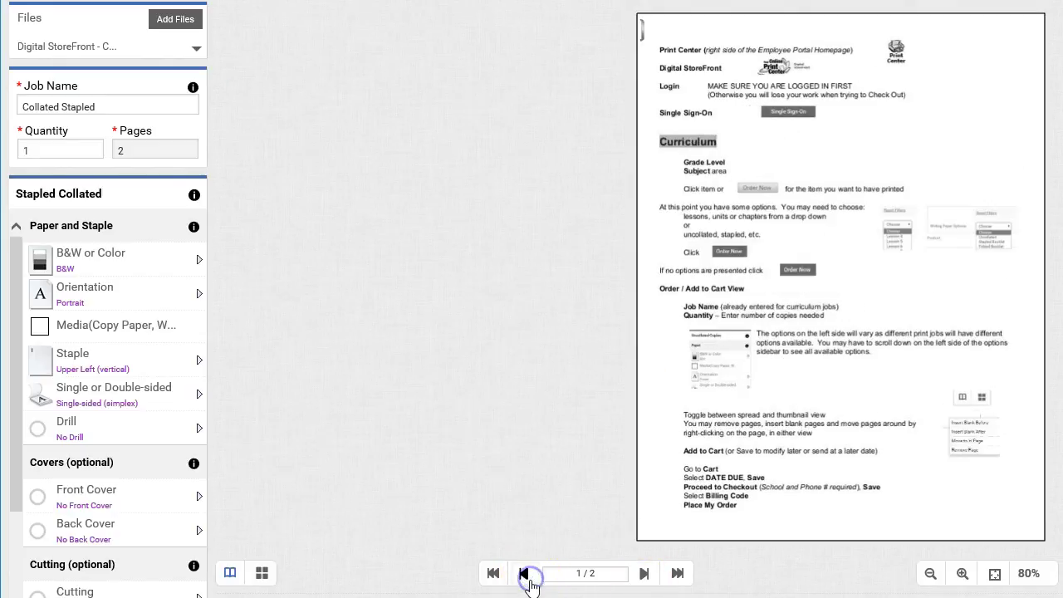
{"action": "left_click", "coordinate": [86, 108]}
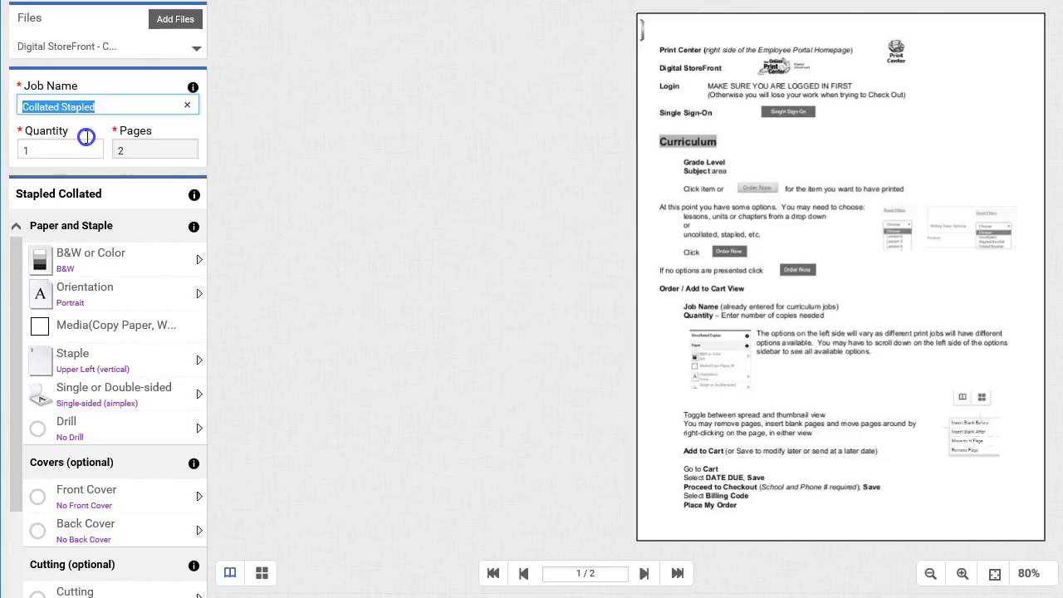
{"action": "type", "text": "Digital Storefront Cheat Sheet"}
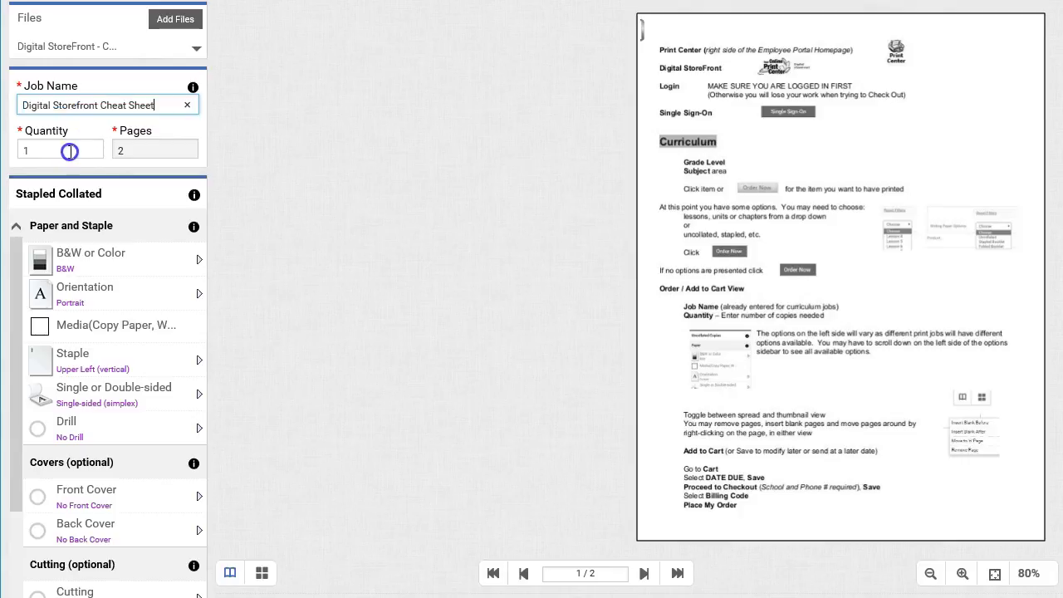
{"action": "key", "text": "Tab"}
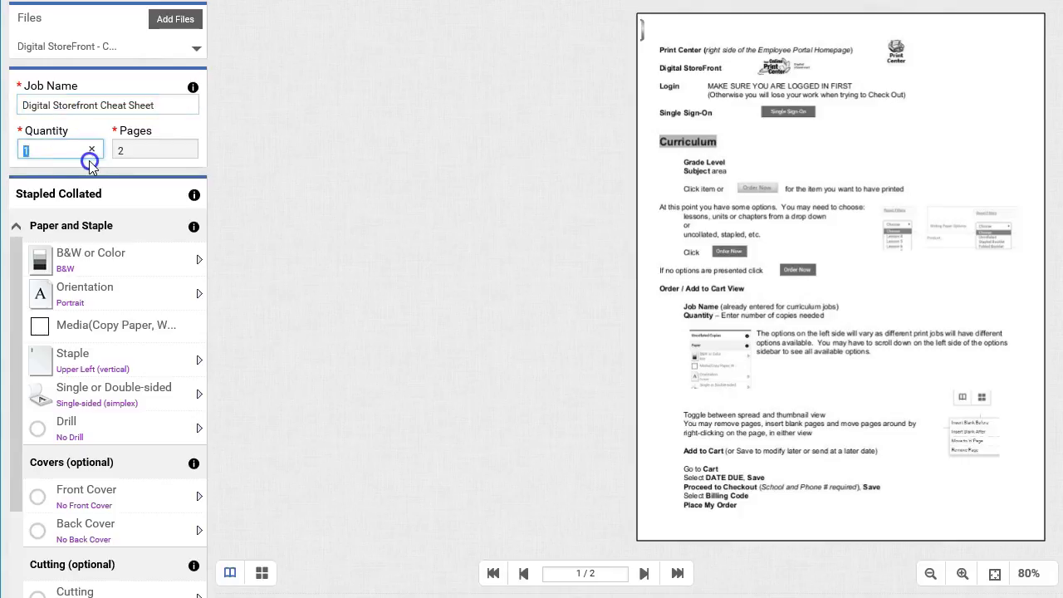
{"action": "type", "text": "20"}
{"action": "left_click", "coordinate": [126, 148]}
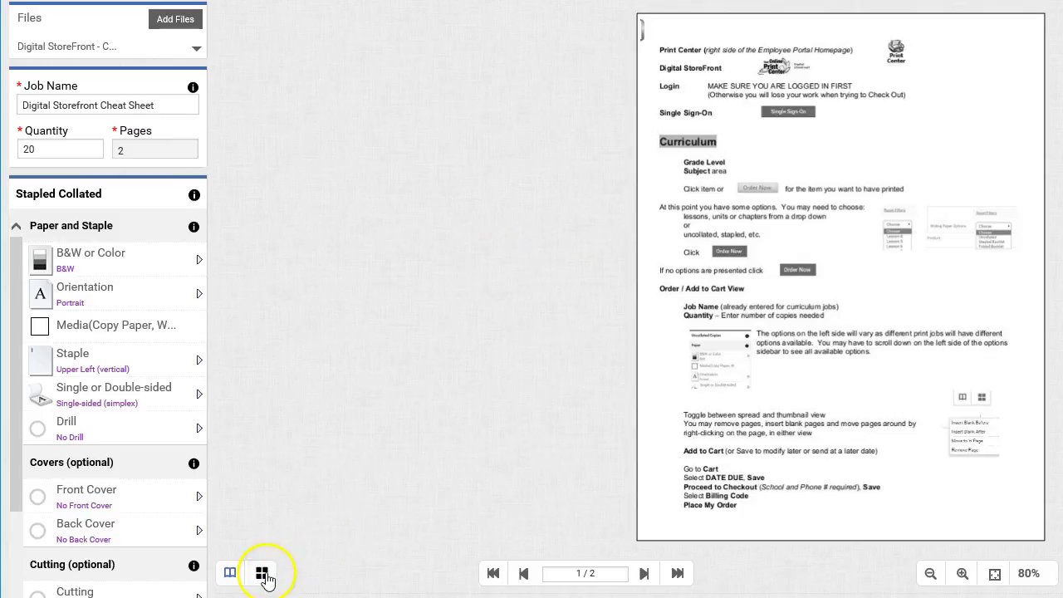
Step: Delete page 2 in thumbnail view, leaving a one-page cheat sheet job
{"action": "left_click", "coordinate": [262, 573]}
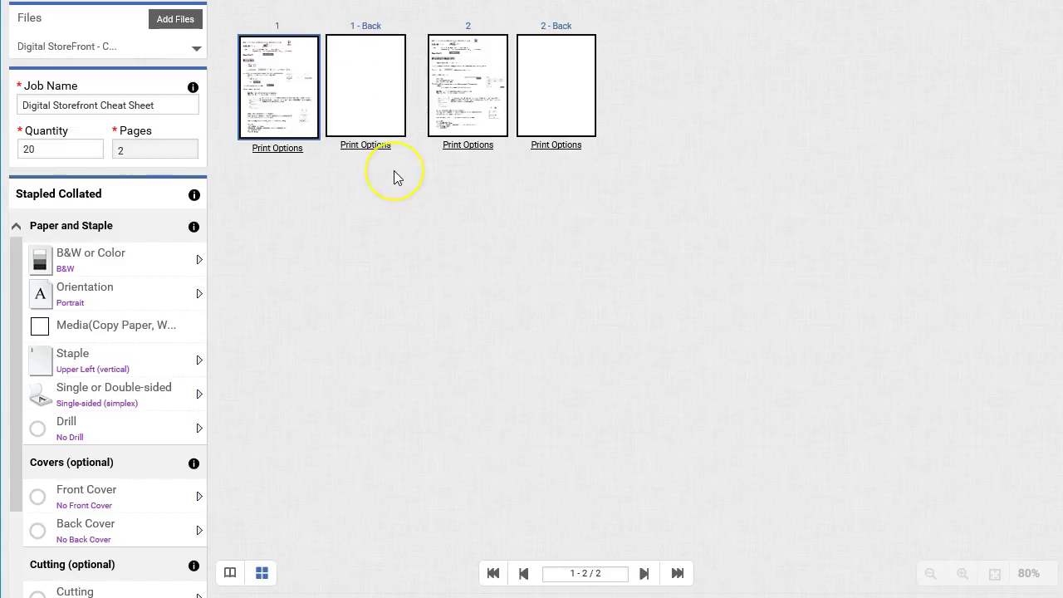
{"action": "left_click", "coordinate": [470, 90]}
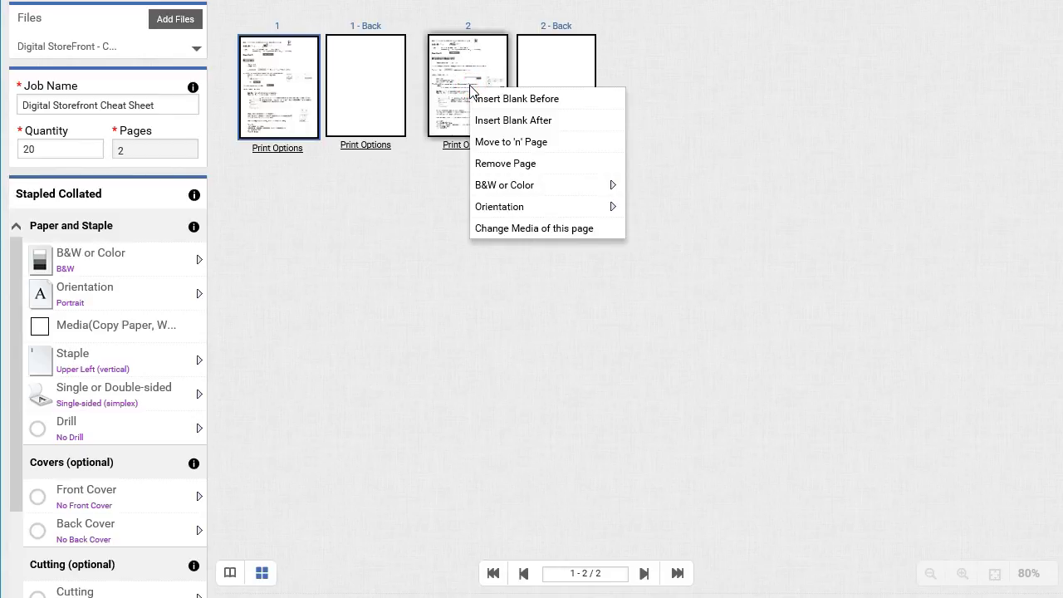
{"action": "left_click", "coordinate": [506, 165]}
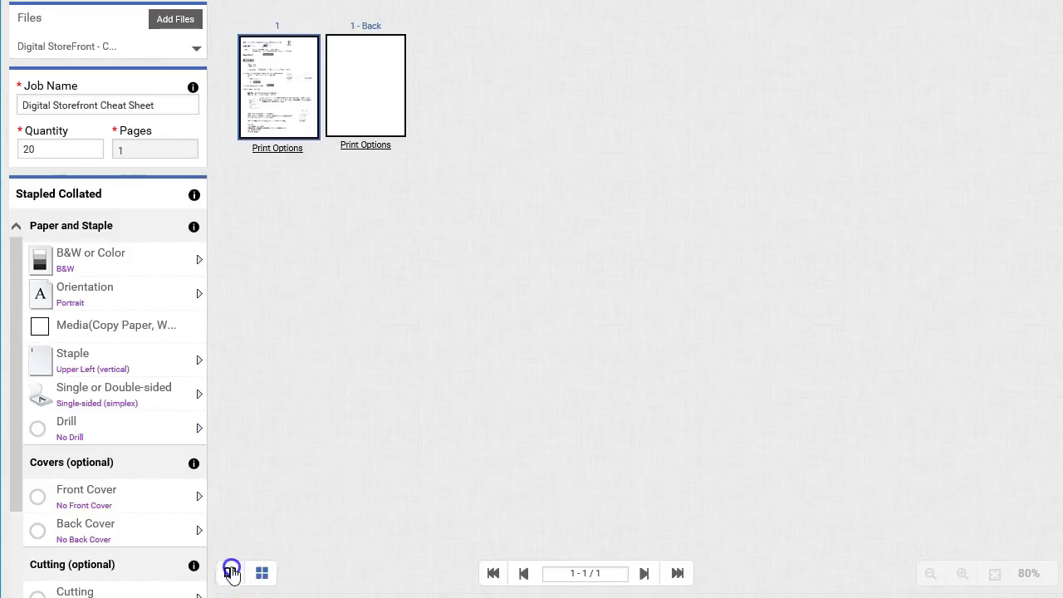
Step: Set the job's colour option to B&W, leaving orientation unchanged
{"action": "left_click", "coordinate": [232, 572]}
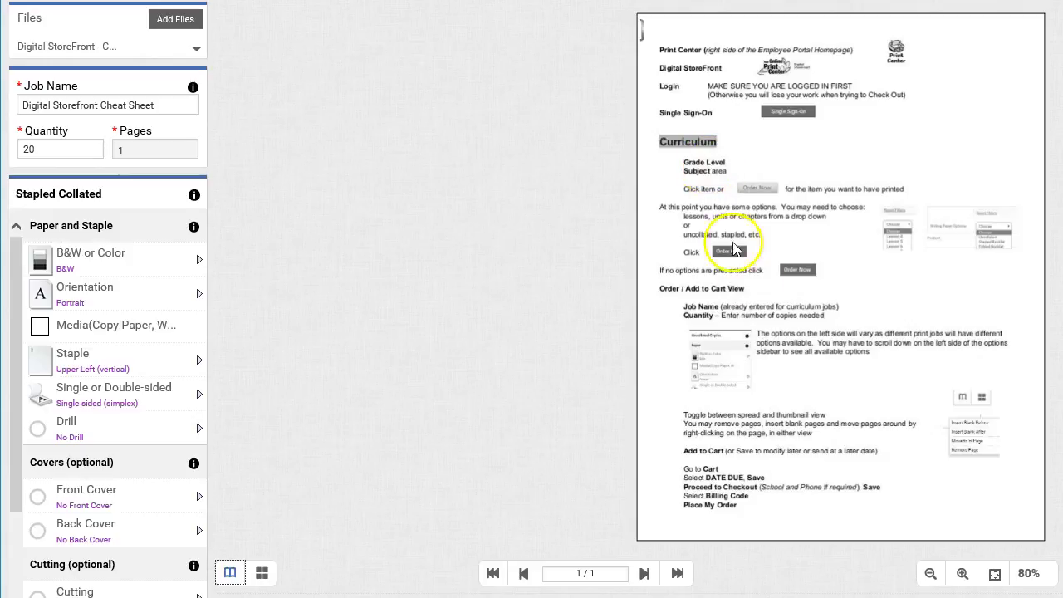
{"action": "left_click", "coordinate": [131, 270]}
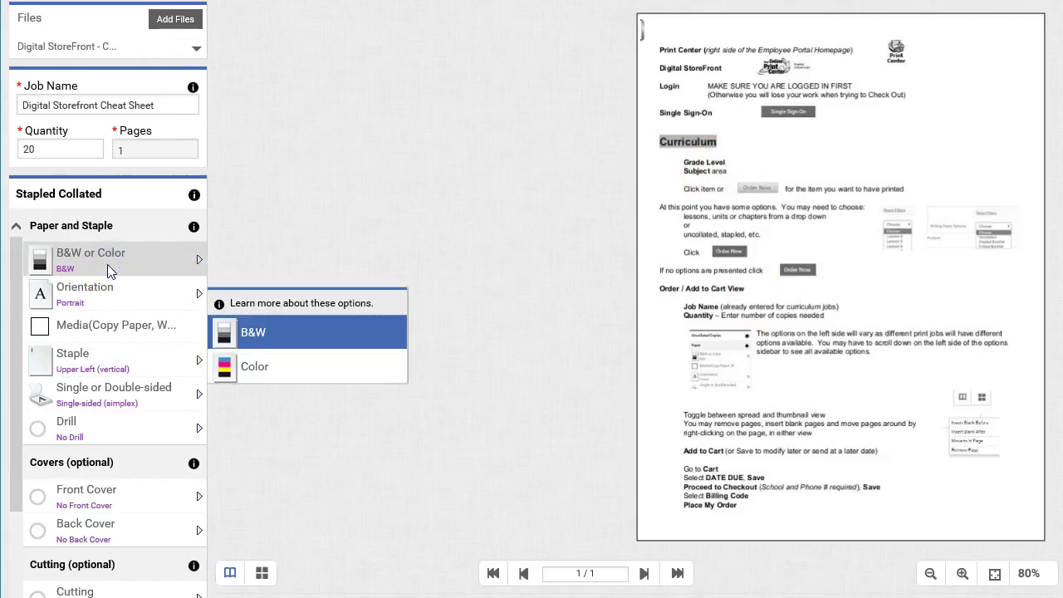
{"action": "left_click", "coordinate": [254, 366]}
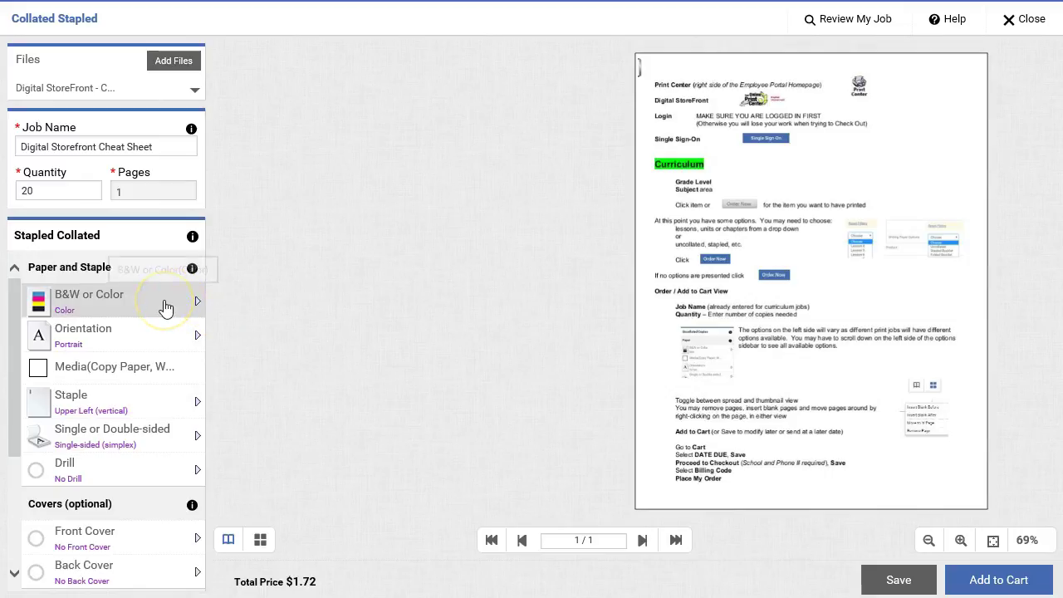
{"action": "left_click", "coordinate": [277, 544]}
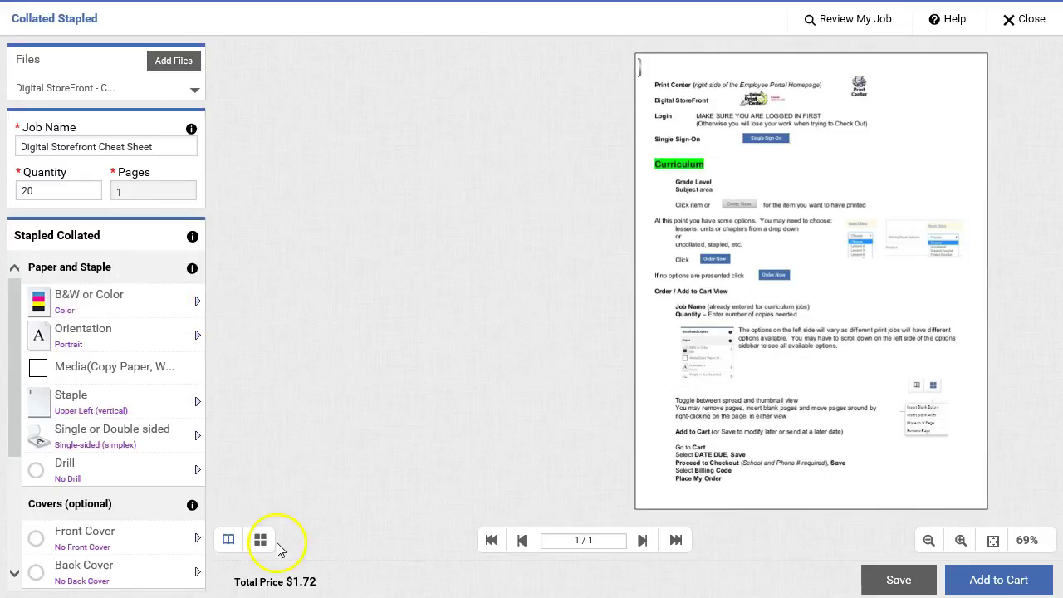
{"action": "left_click", "coordinate": [318, 592]}
{"action": "left_click", "coordinate": [189, 295]}
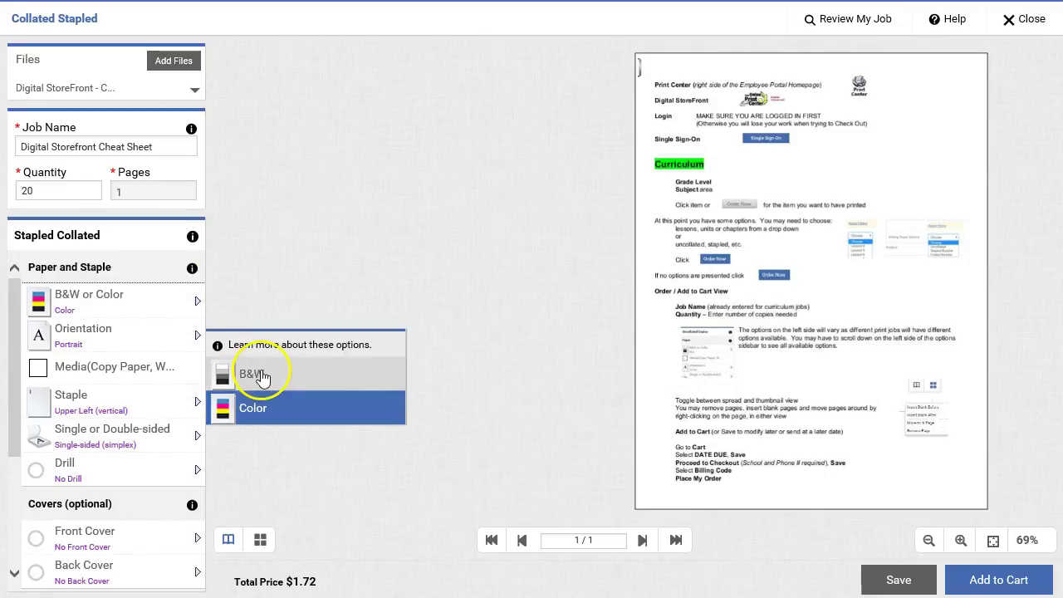
{"action": "left_click", "coordinate": [260, 374]}
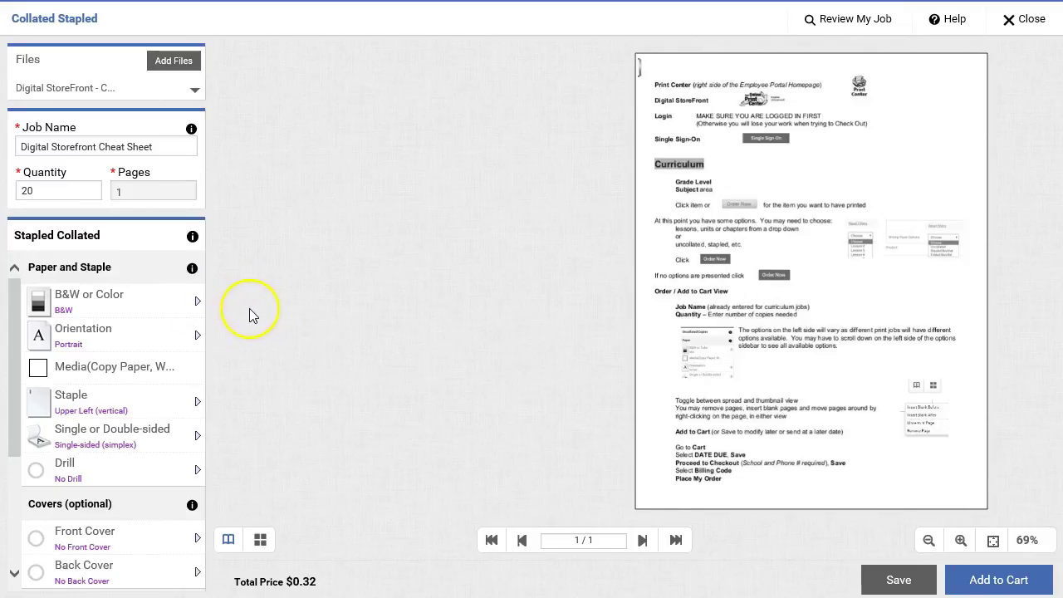
{"action": "left_click", "coordinate": [170, 344]}
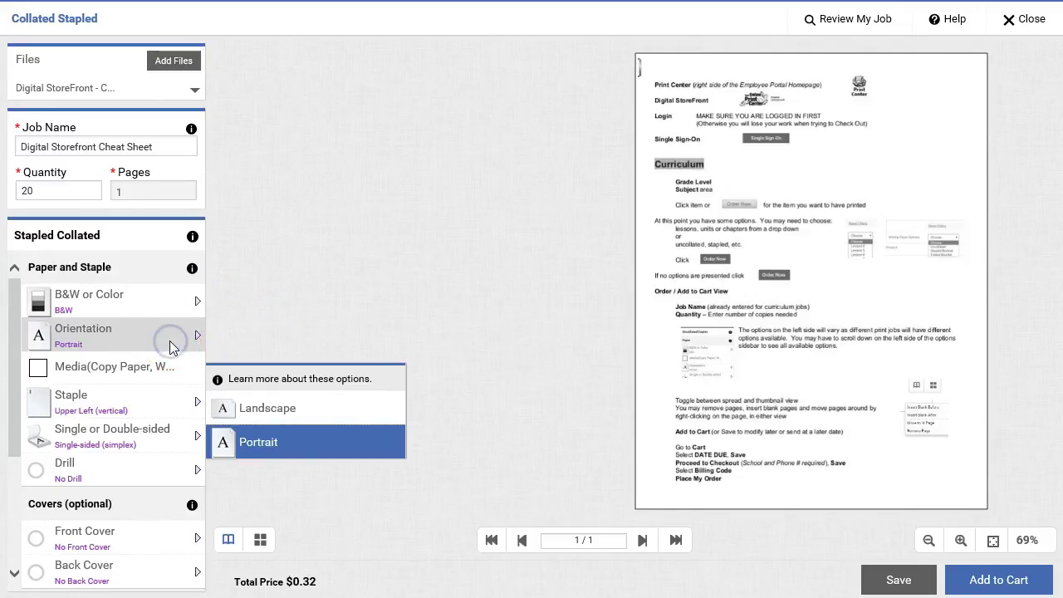
{"action": "left_click", "coordinate": [278, 335]}
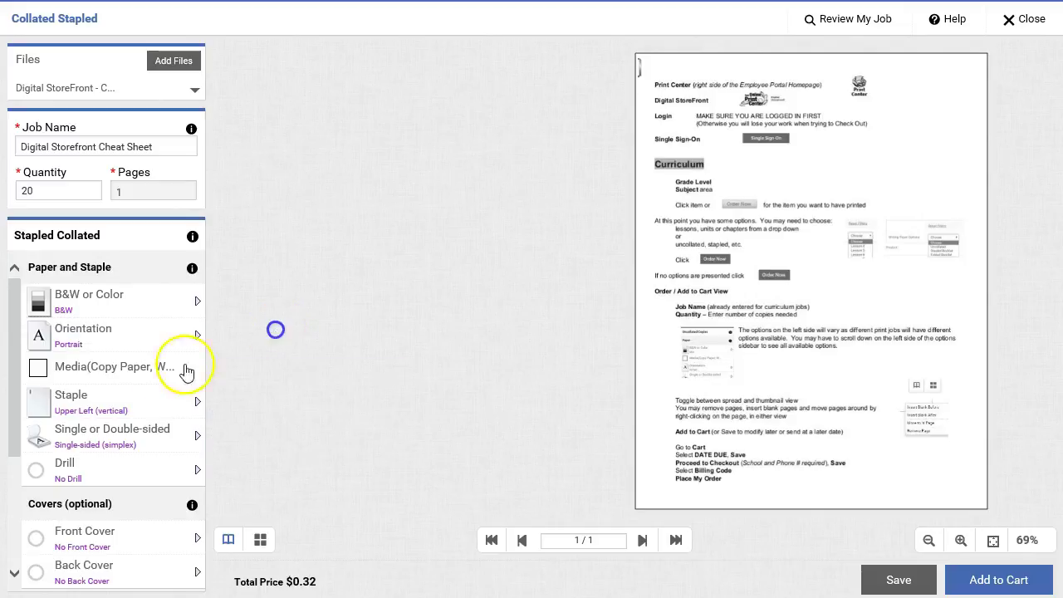
Step: Choose Copy Paper, Canary media with the Bond (20 pound)/ 75 gsm weight
{"action": "left_click", "coordinate": [134, 370]}
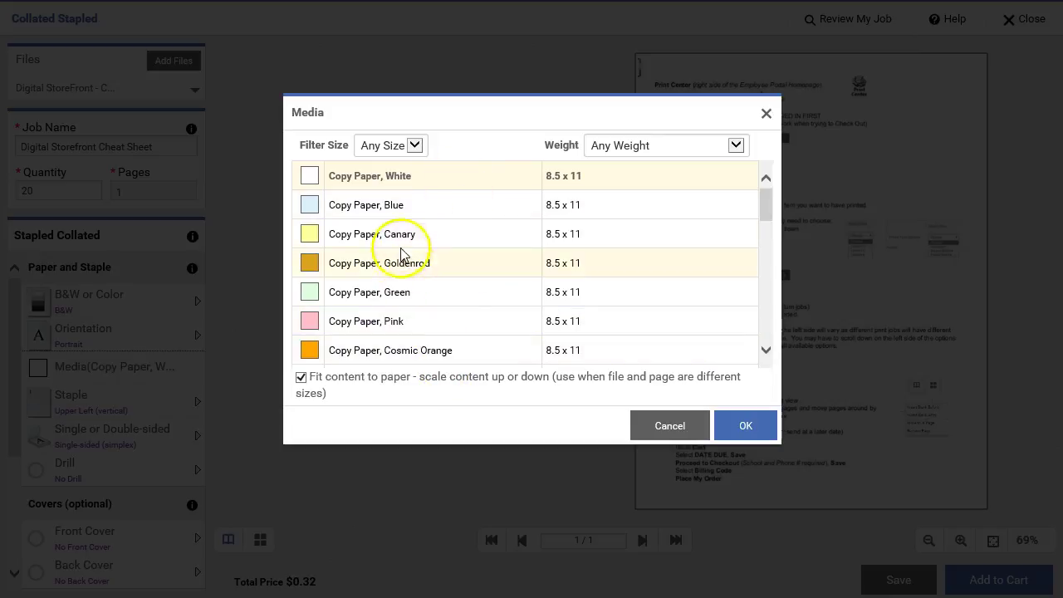
{"action": "left_click", "coordinate": [357, 233]}
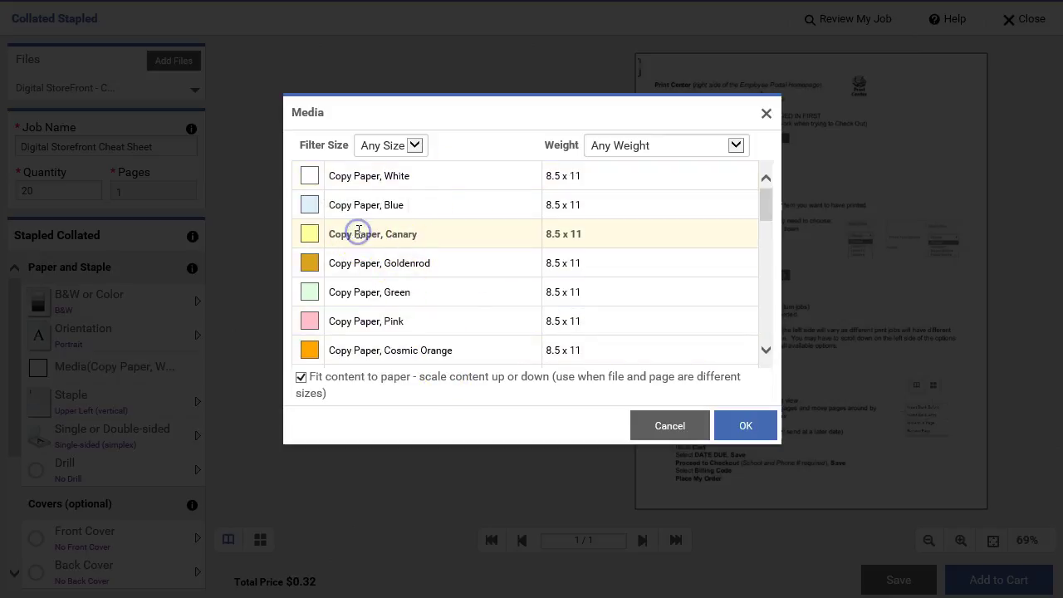
{"action": "left_click", "coordinate": [741, 428]}
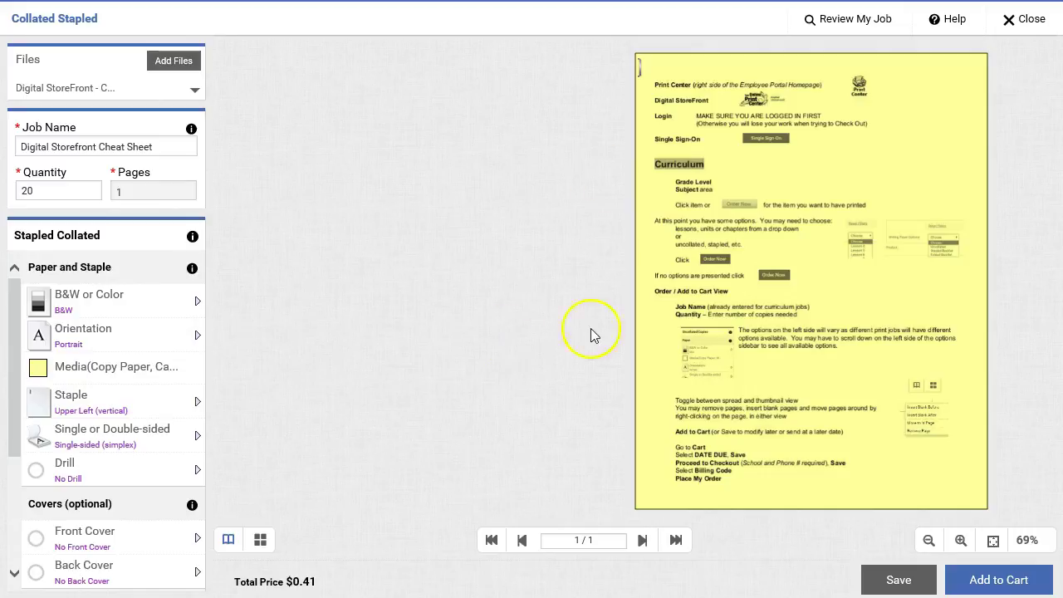
{"action": "left_click", "coordinate": [174, 374]}
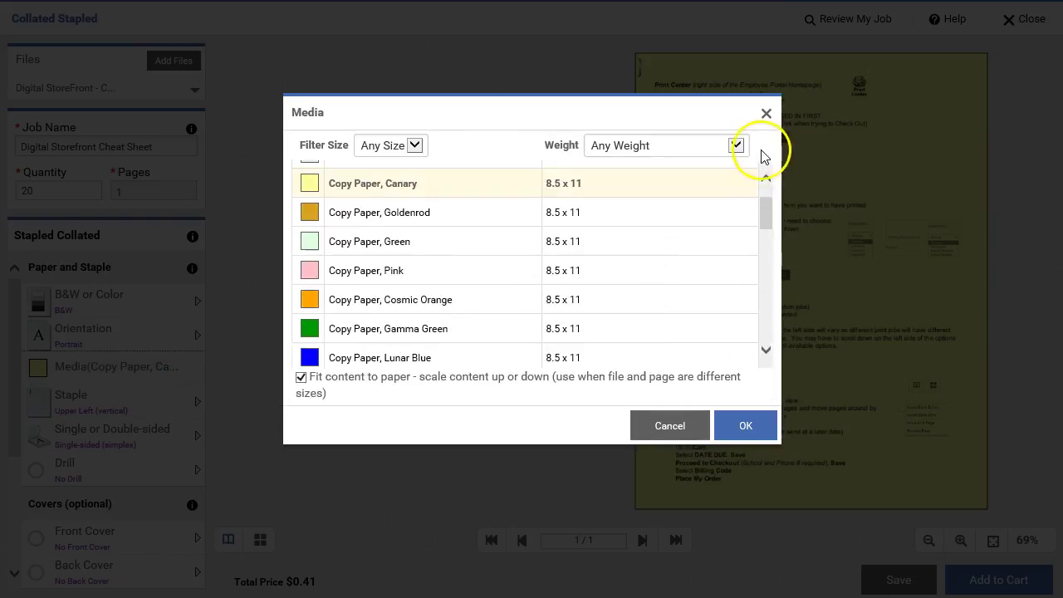
{"action": "left_click", "coordinate": [735, 147]}
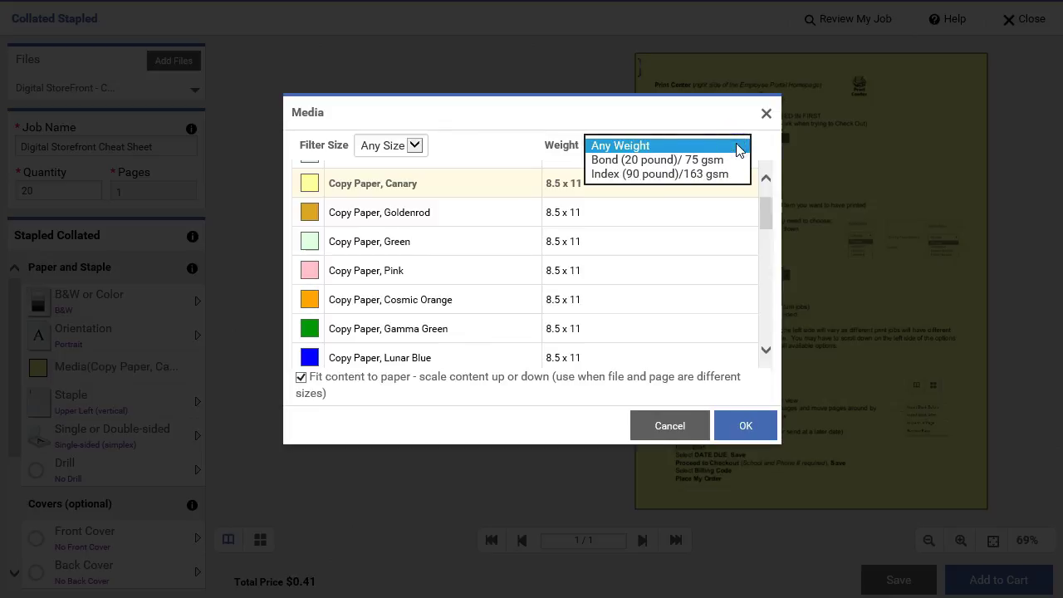
{"action": "left_click", "coordinate": [705, 163]}
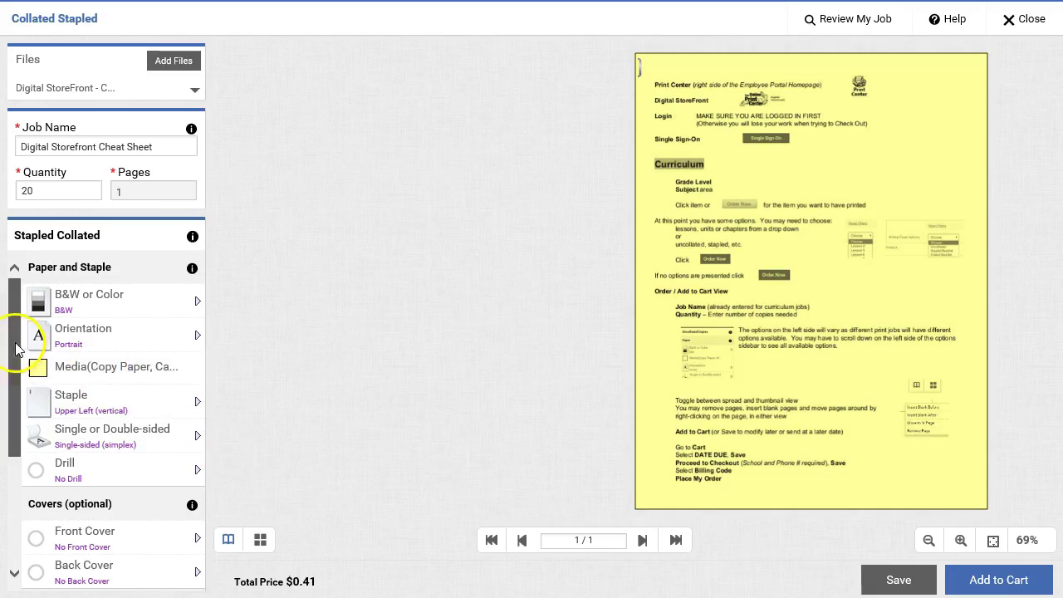
Step: Add the one-page canary cheat sheet job to the cart
{"action": "scroll", "coordinate": [25, 415], "scroll_direction": "down", "scroll_amount": 3}
{"action": "left_click_drag", "start_coordinate": [25, 415], "coordinate": [19, 452]}
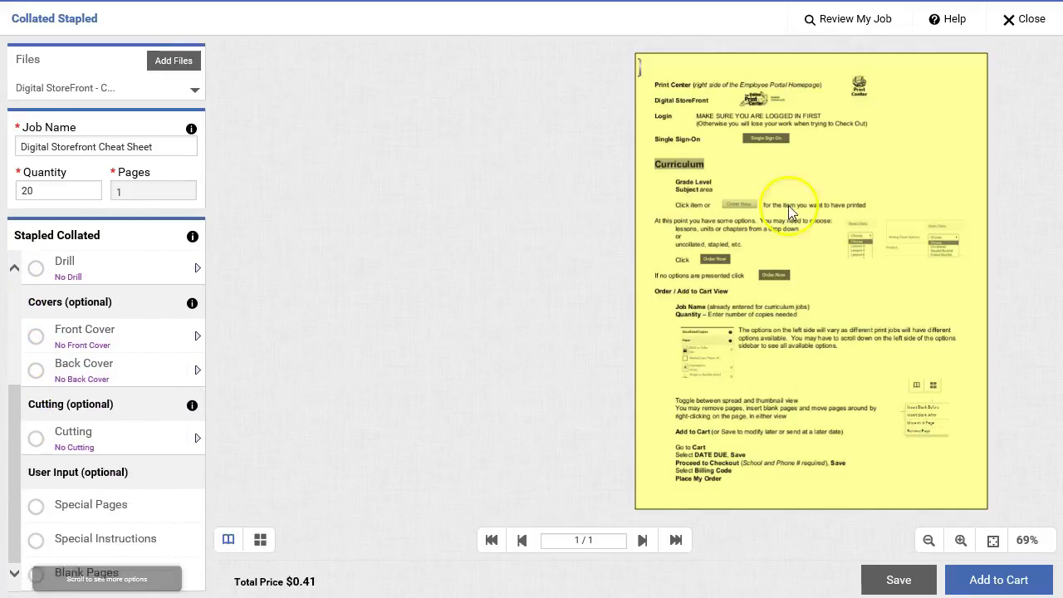
{"action": "left_click", "coordinate": [1015, 583]}
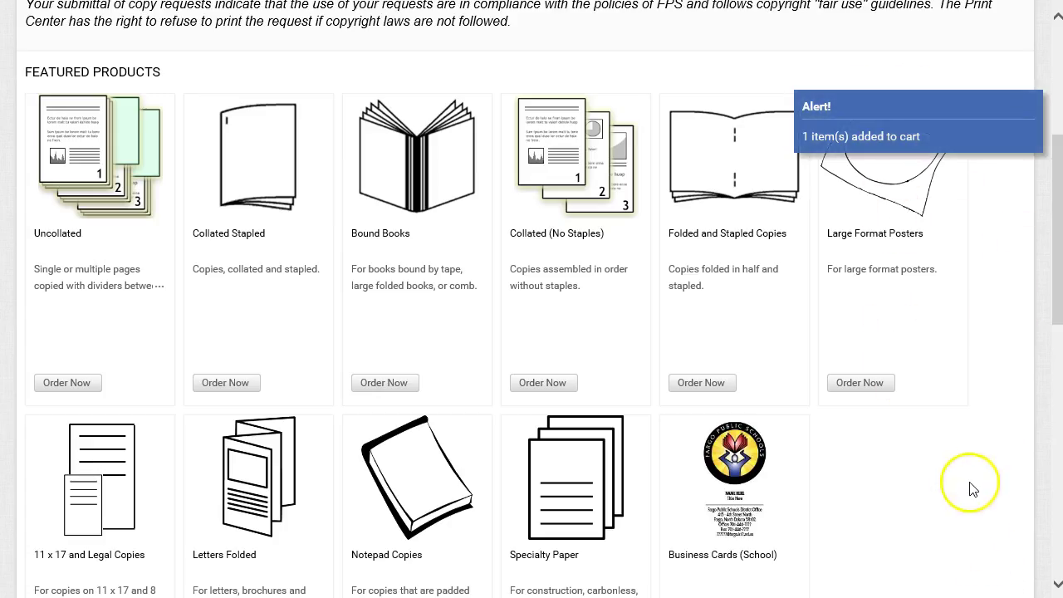
Step: Scroll down to Featured Categories and open the Curriculum tile
{"action": "scroll", "coordinate": [967, 493], "scroll_direction": "up", "scroll_amount": 4}
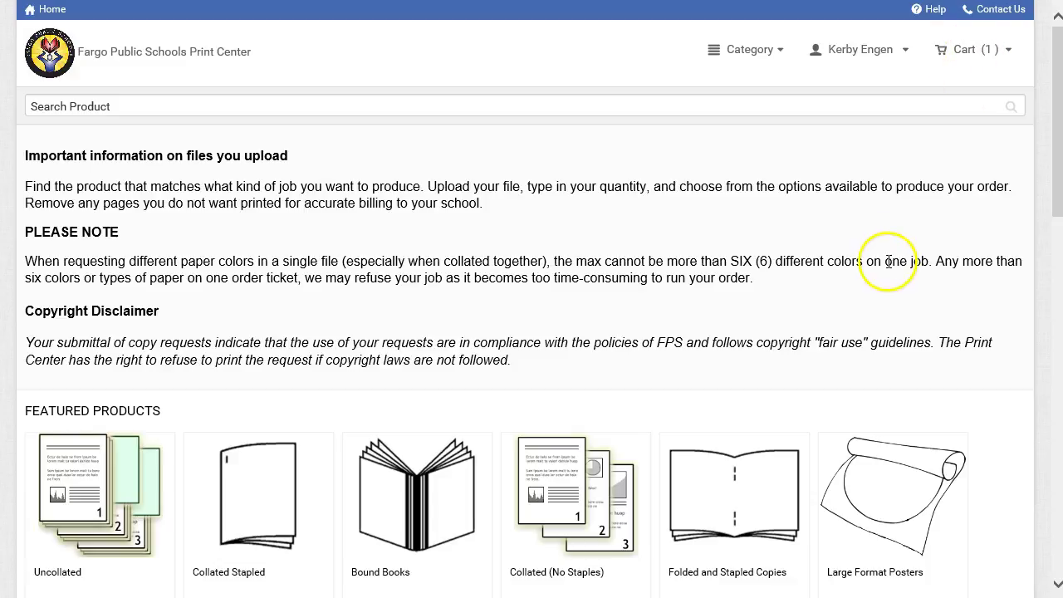
{"action": "scroll", "coordinate": [885, 295], "scroll_direction": "down", "scroll_amount": 4}
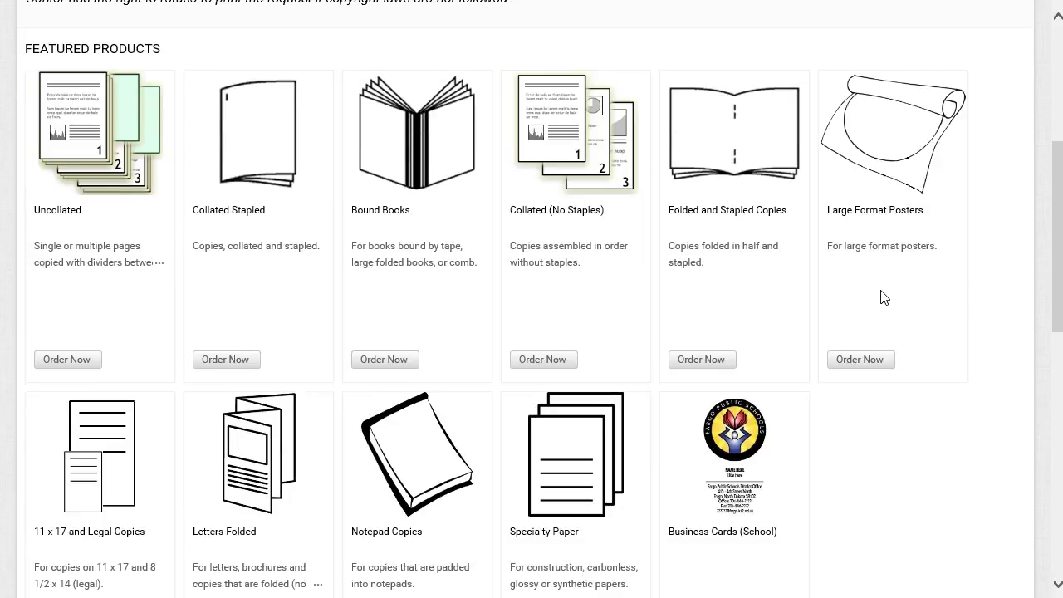
{"action": "scroll", "coordinate": [884, 297], "scroll_direction": "down", "scroll_amount": 8}
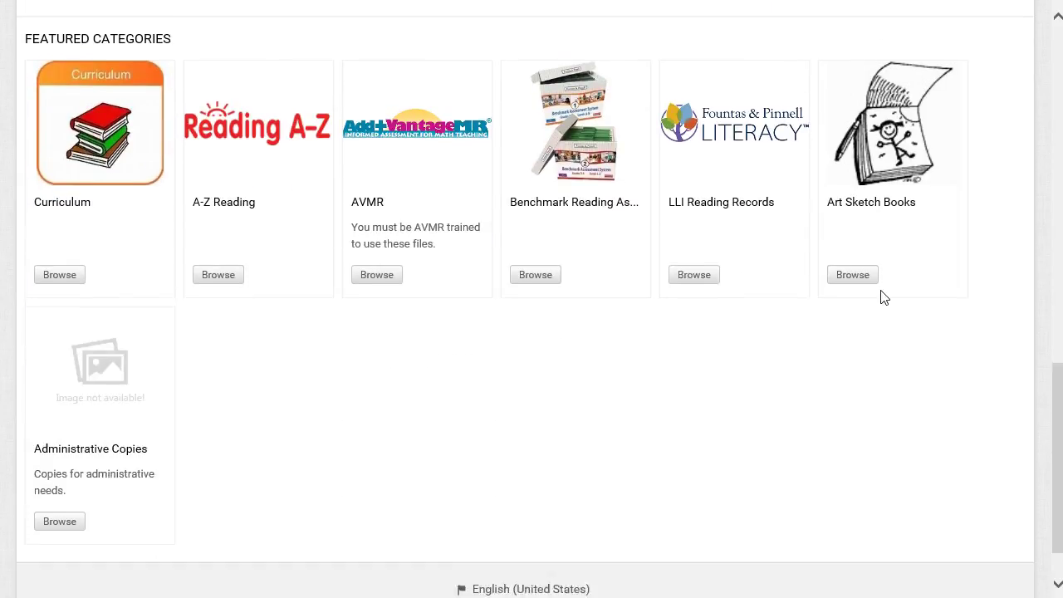
{"action": "scroll", "coordinate": [493, 265], "scroll_direction": "up", "scroll_amount": 1}
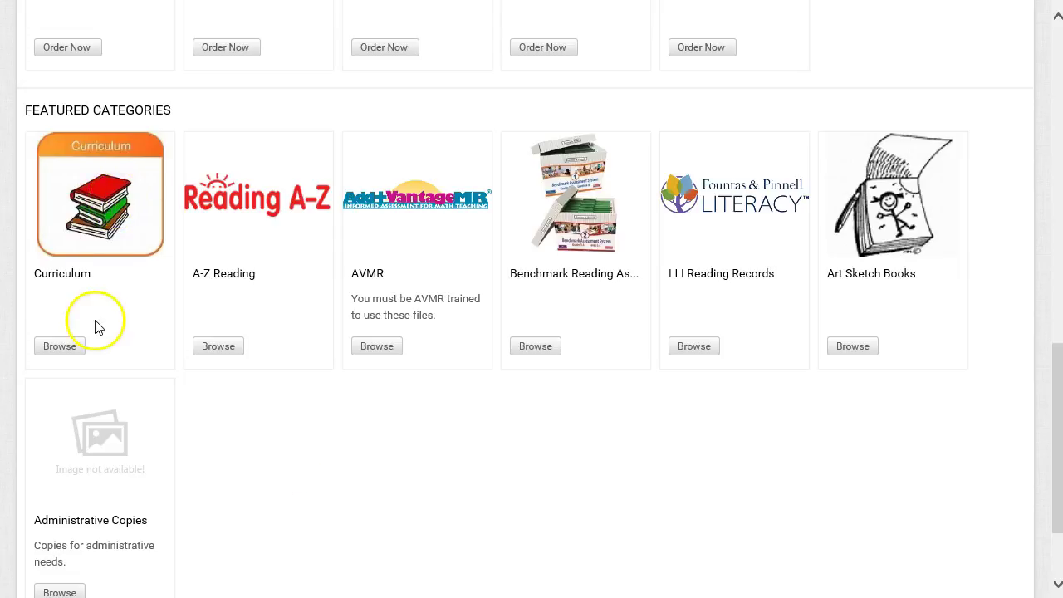
{"action": "left_click", "coordinate": [134, 234]}
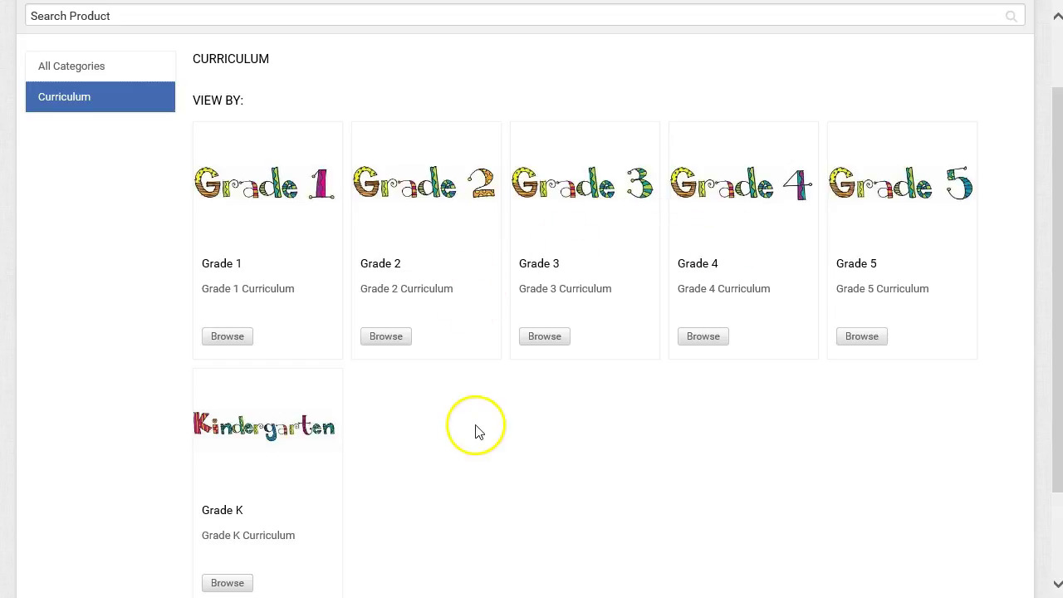
Step: Under Grade 3 Everyday Math, order Gr 3 EM Activity Cards with Units 1-4 selected
{"action": "left_click", "coordinate": [544, 336]}
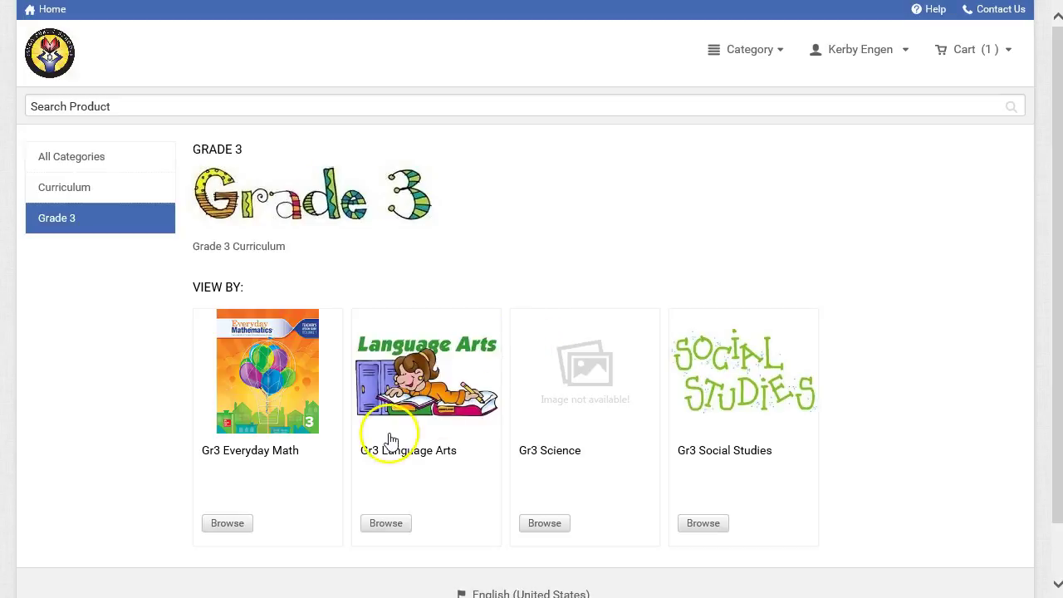
{"action": "left_click", "coordinate": [229, 526]}
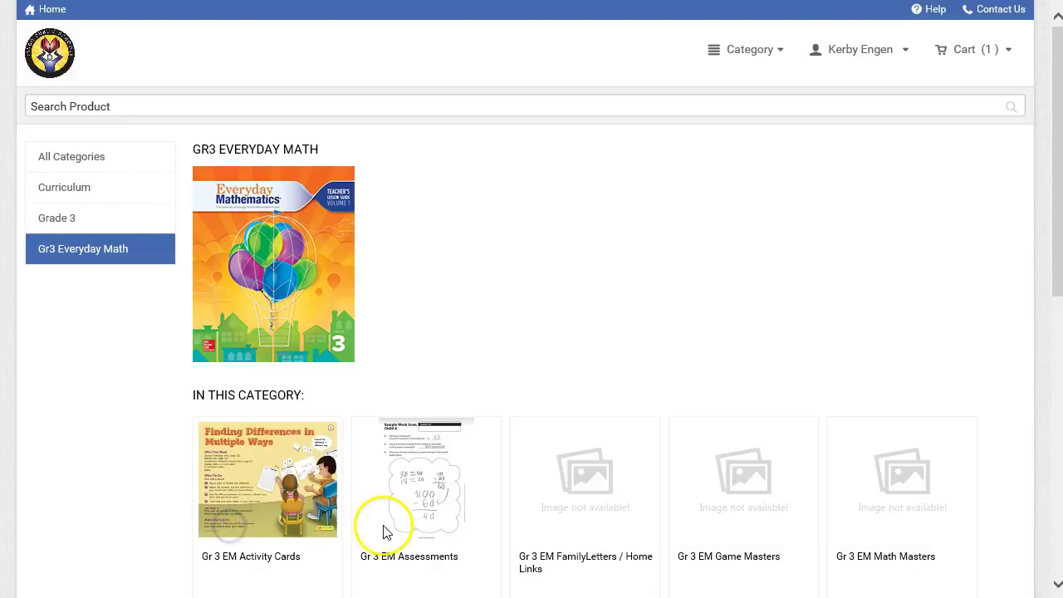
{"action": "scroll", "coordinate": [384, 531], "scroll_direction": "down", "scroll_amount": 2}
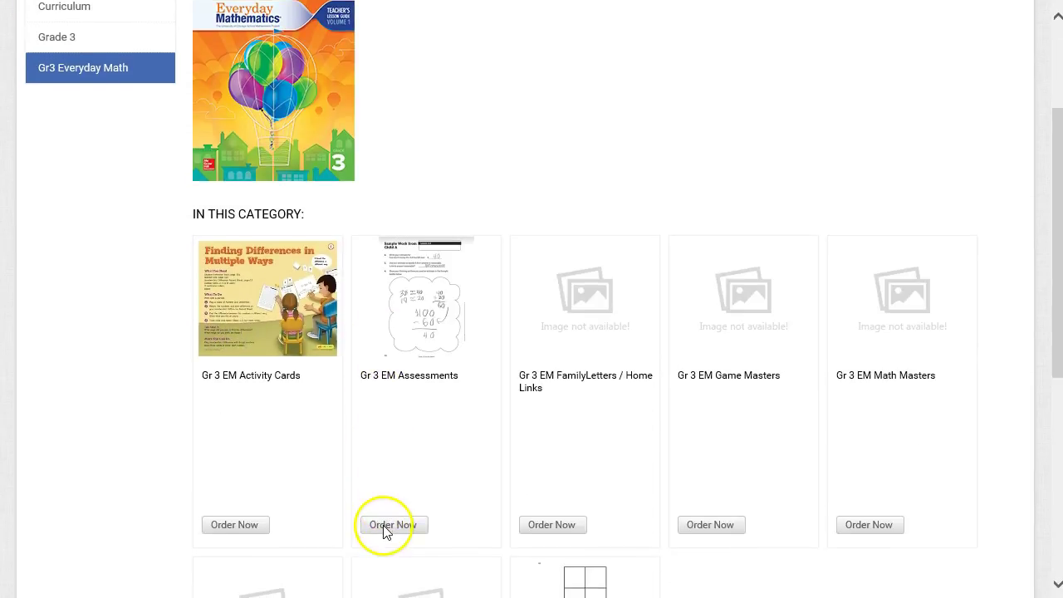
{"action": "left_click", "coordinate": [258, 526]}
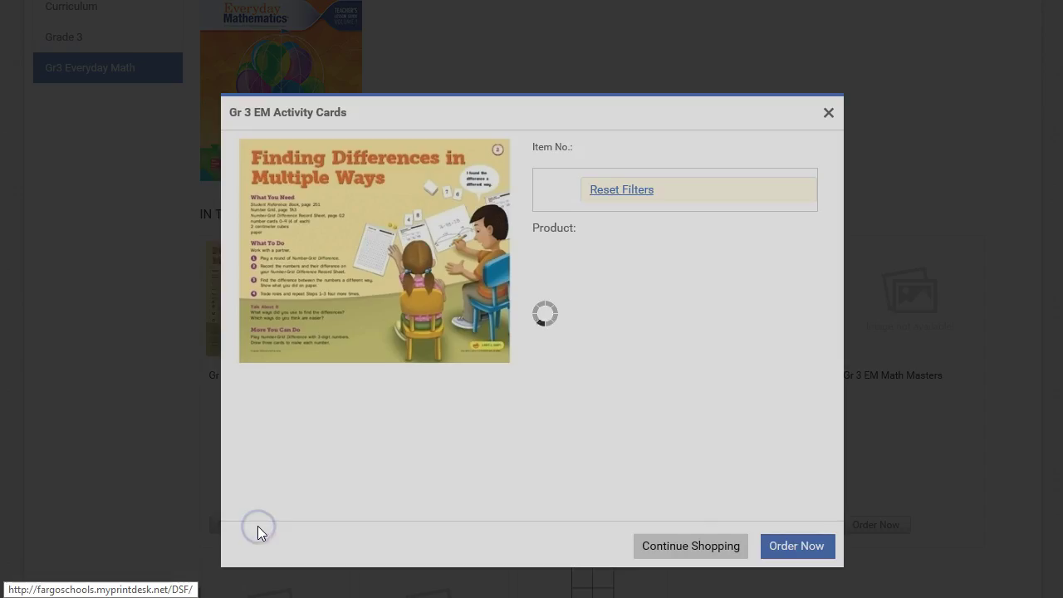
{"action": "left_click", "coordinate": [672, 232]}
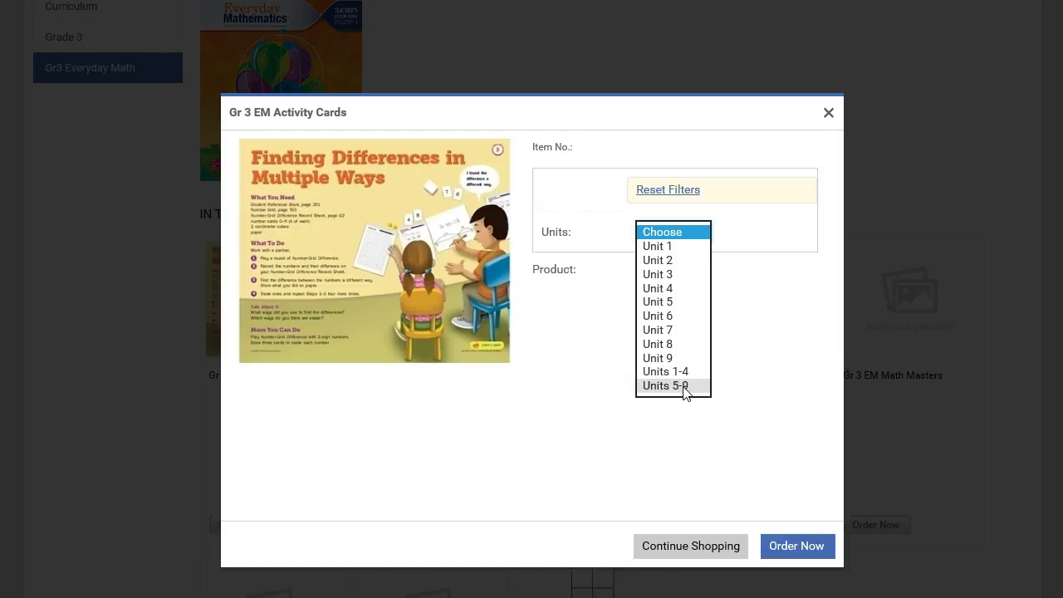
{"action": "left_click", "coordinate": [680, 372]}
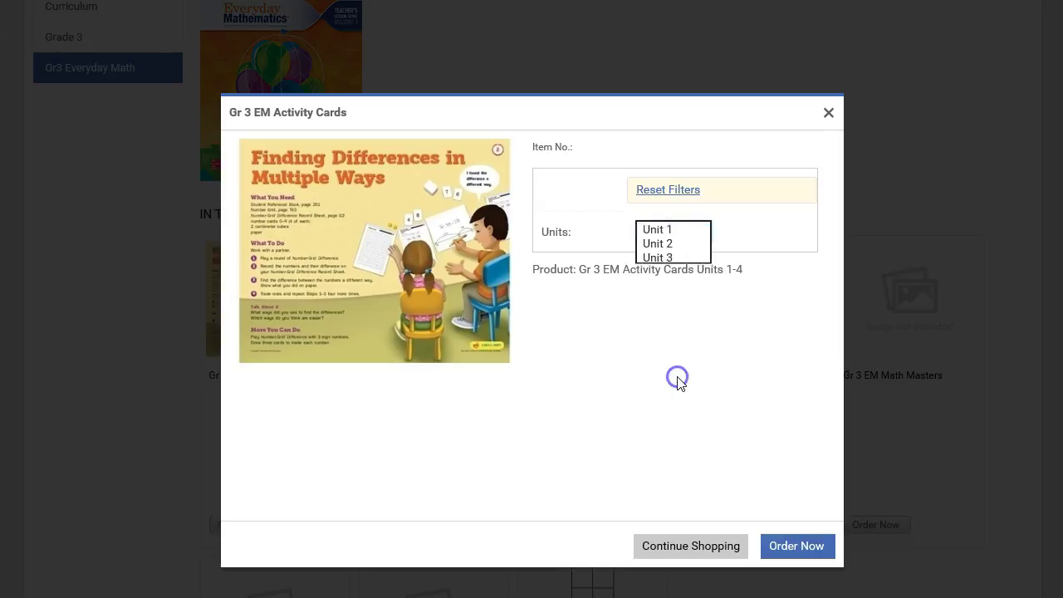
{"action": "left_click", "coordinate": [801, 549]}
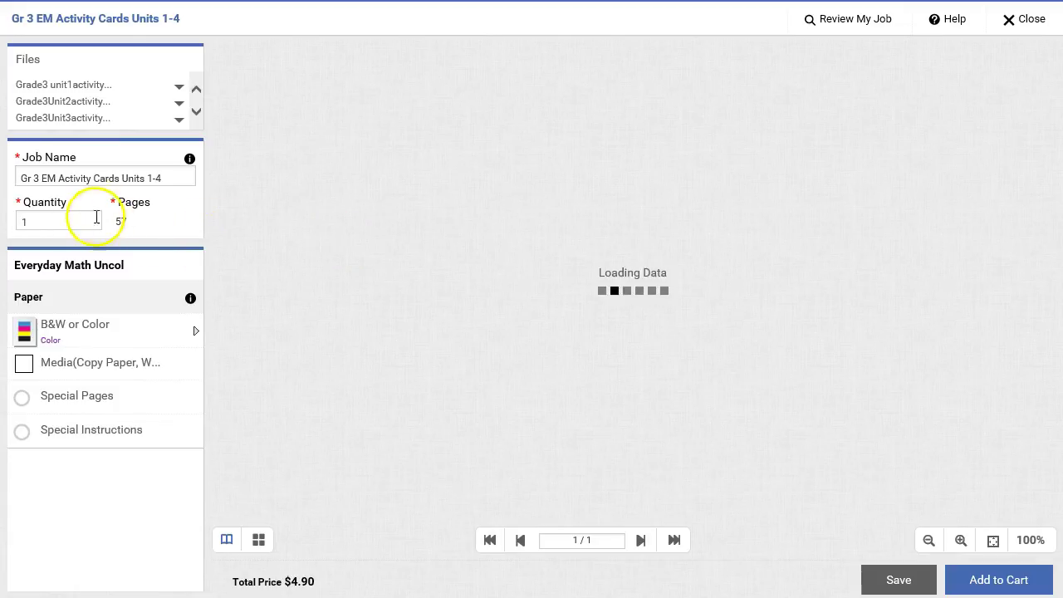
Step: Set the activity cards quantity to 20 in B&W and add them to the cart
{"action": "left_click", "coordinate": [66, 223]}
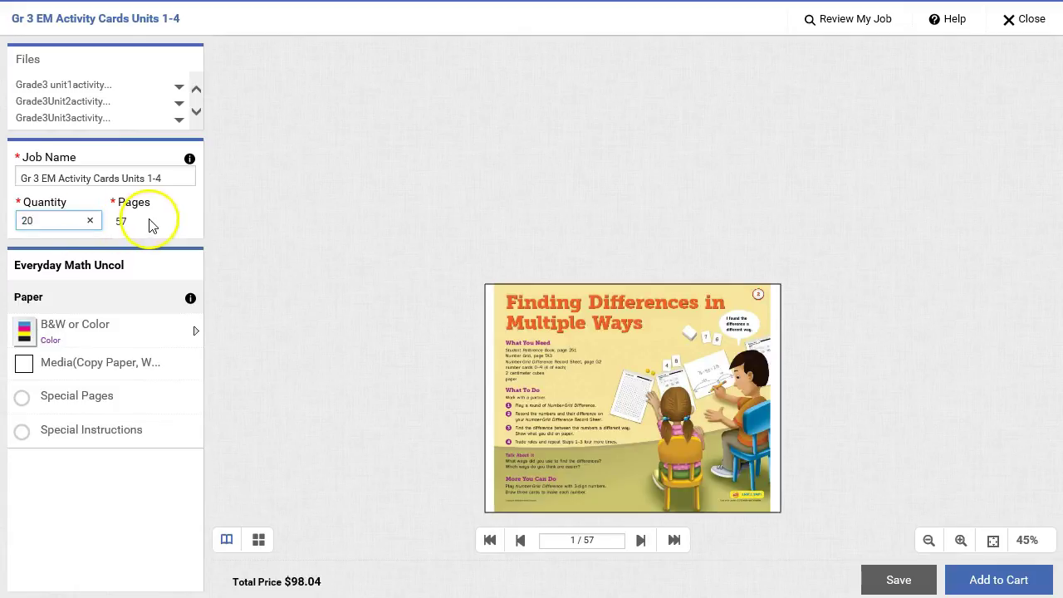
{"action": "left_click", "coordinate": [136, 225]}
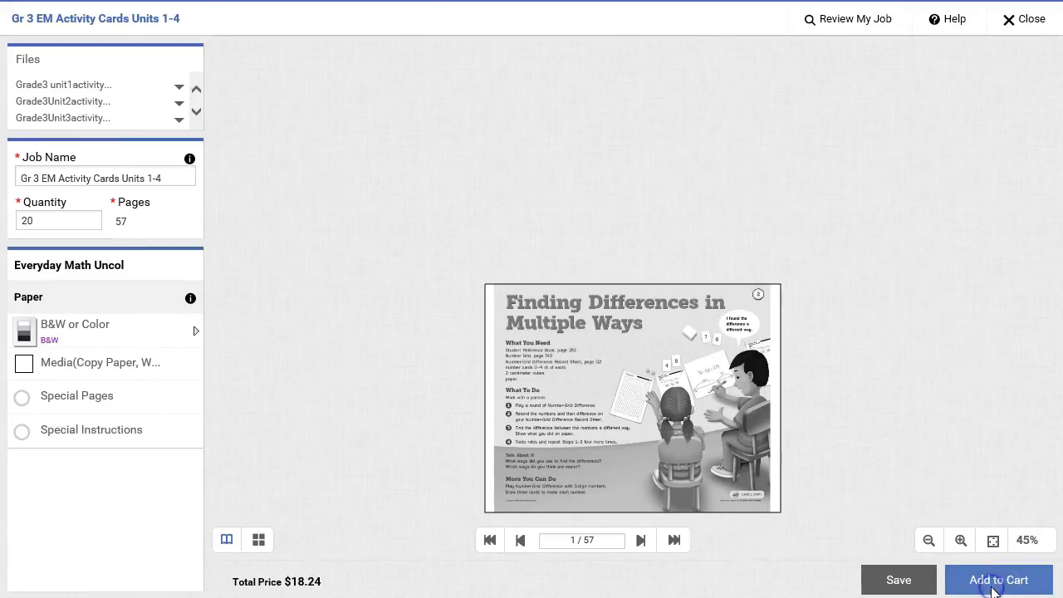
{"action": "left_click", "coordinate": [994, 586]}
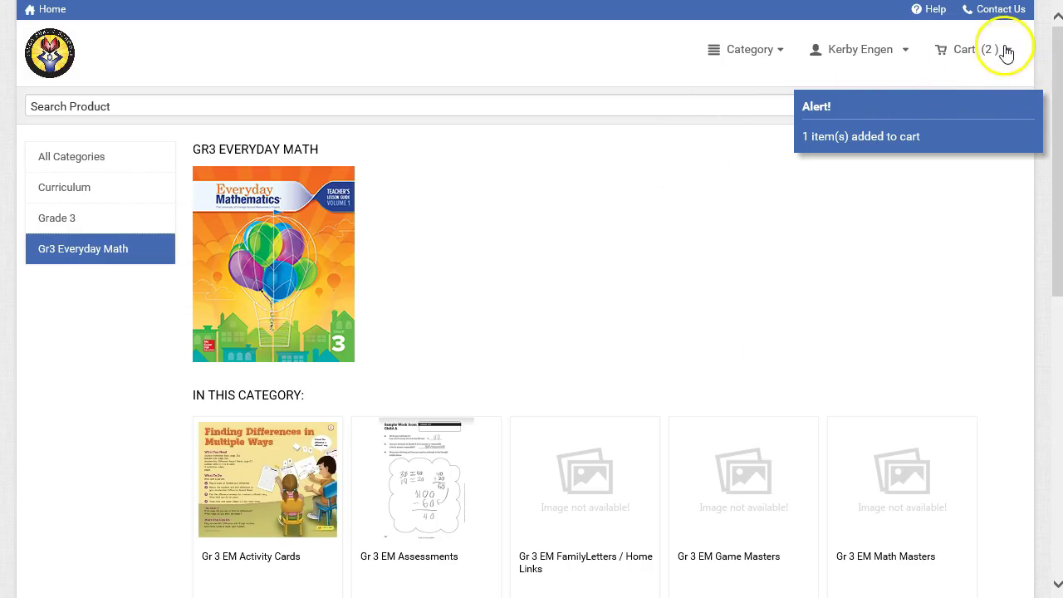
Step: Give the two-item cart a due date of Fri October 7 2016, 07:30, then start checkout
{"action": "left_click", "coordinate": [970, 52]}
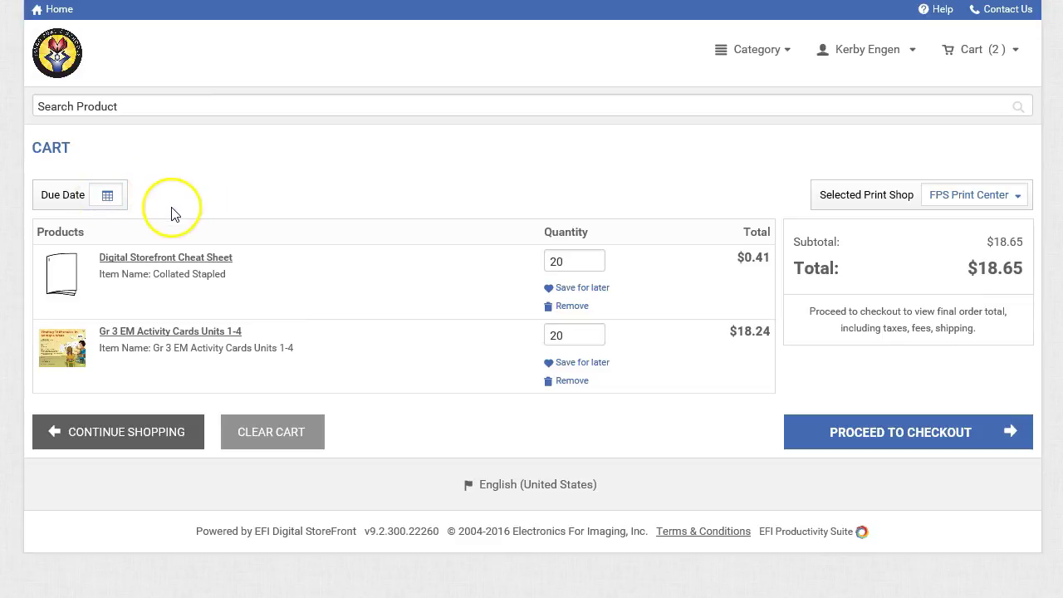
{"action": "left_click", "coordinate": [105, 200]}
{"action": "left_click", "coordinate": [235, 280]}
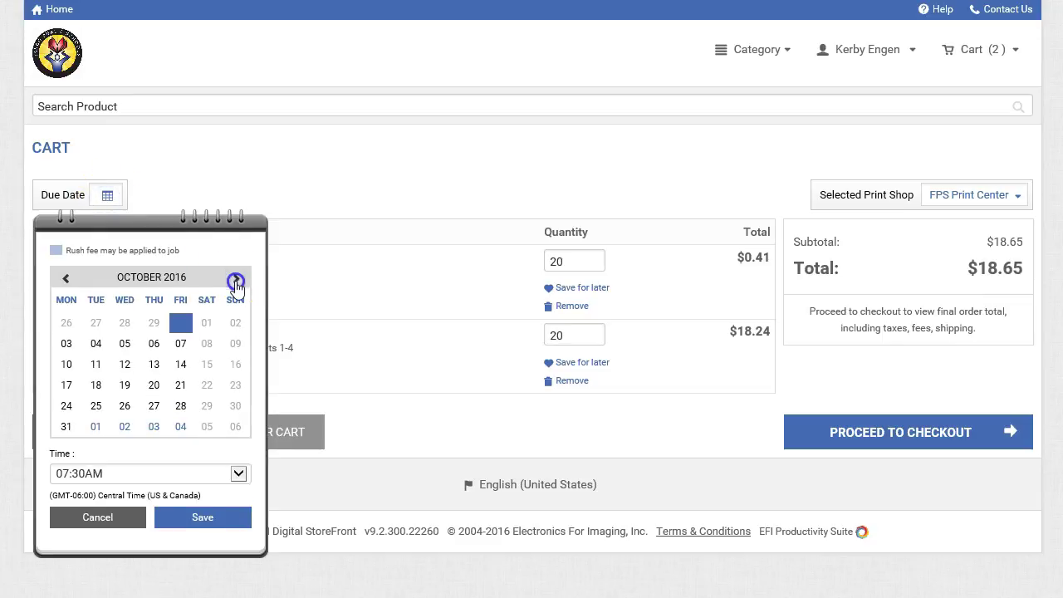
{"action": "left_click", "coordinate": [182, 345]}
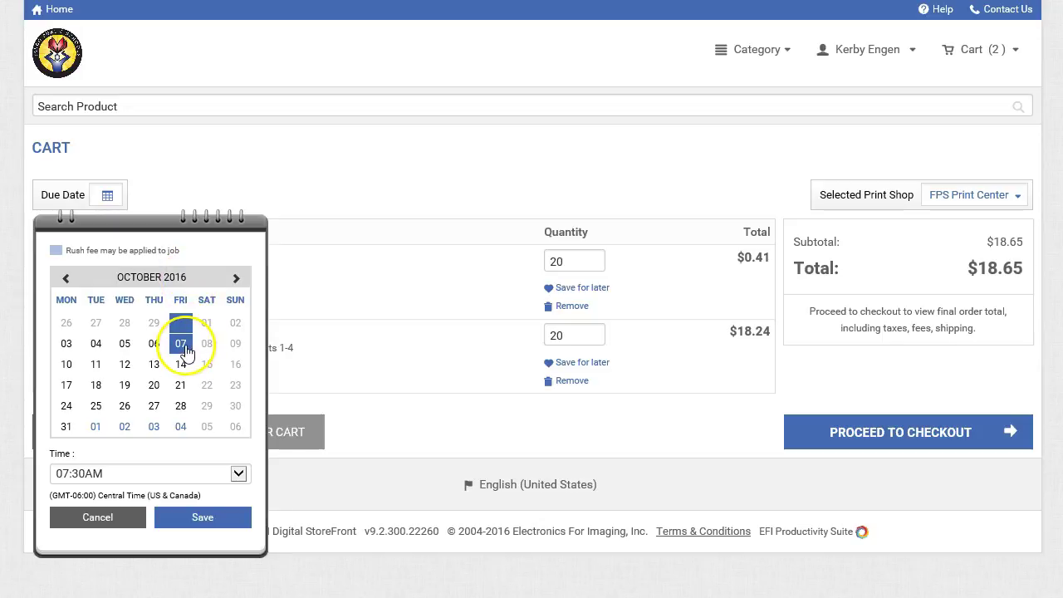
{"action": "left_click", "coordinate": [234, 515]}
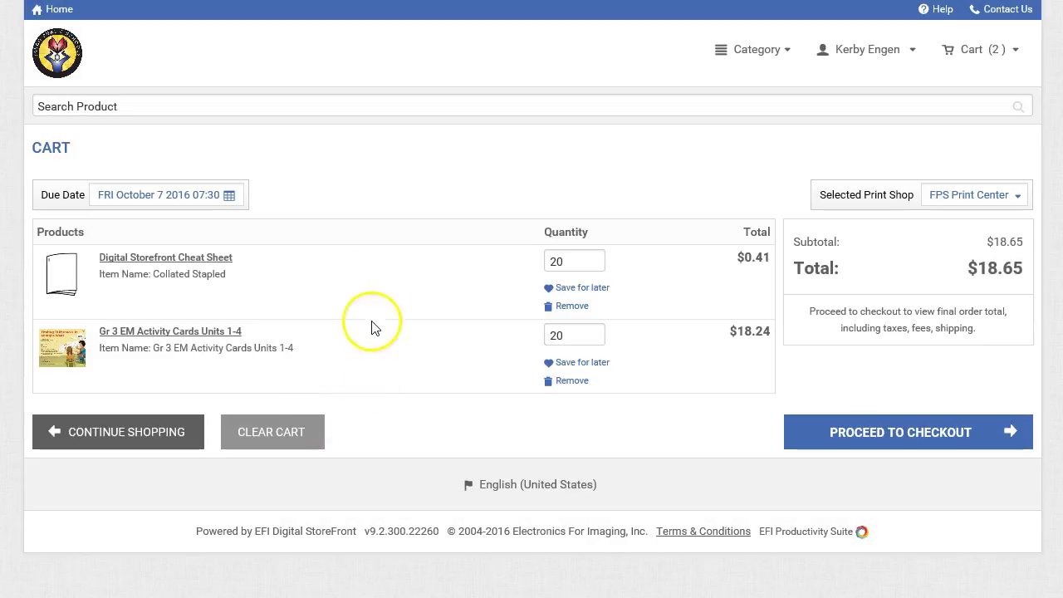
{"action": "left_click", "coordinate": [868, 445]}
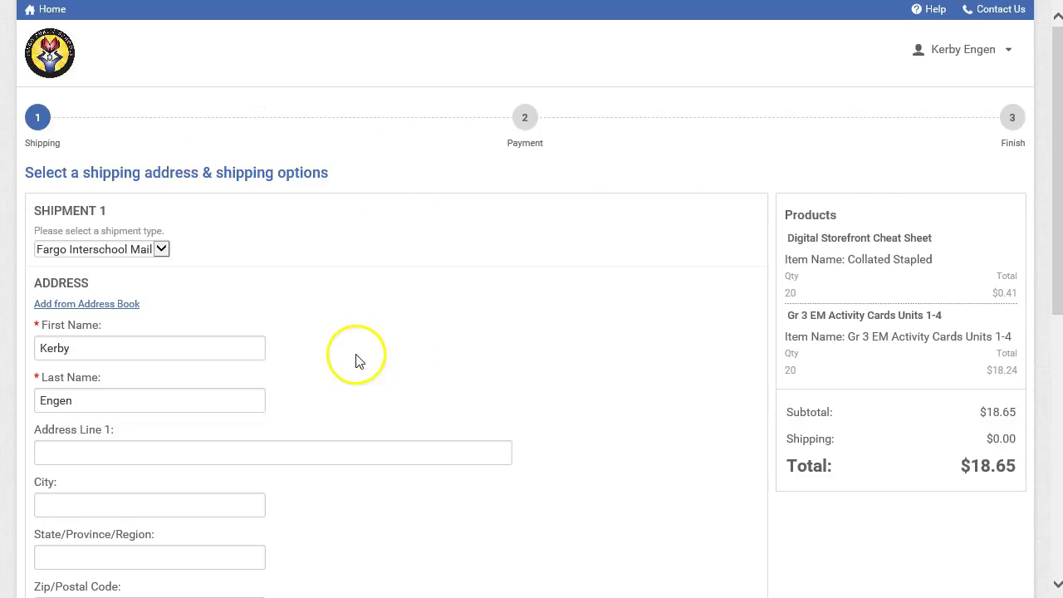
Step: Keep Fargo Interschool Mail as the shipment type for Shipment 1
{"action": "scroll", "coordinate": [209, 257], "scroll_direction": "down", "scroll_amount": 1}
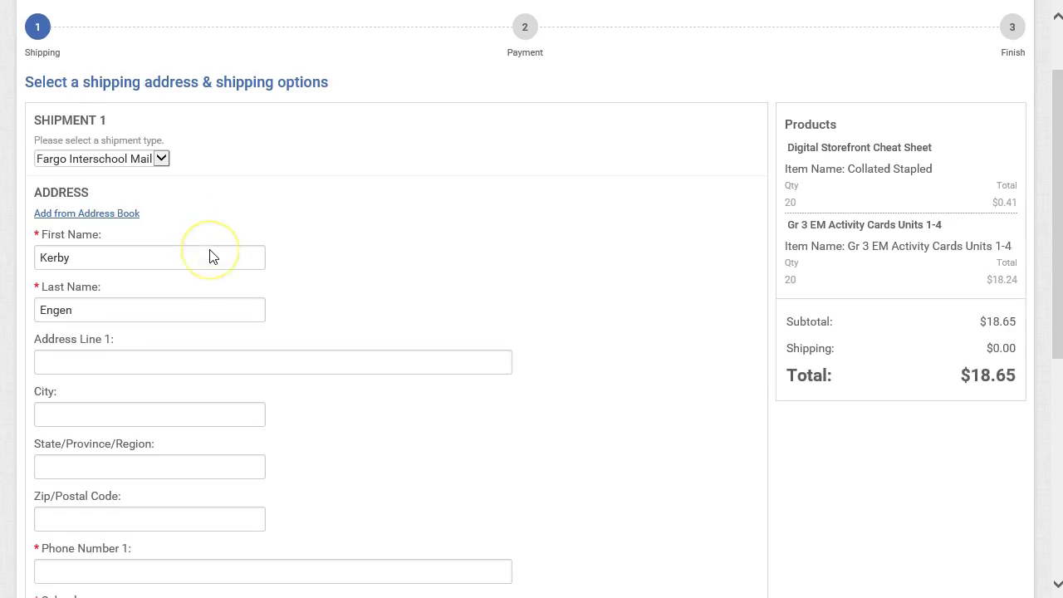
{"action": "left_click", "coordinate": [162, 161]}
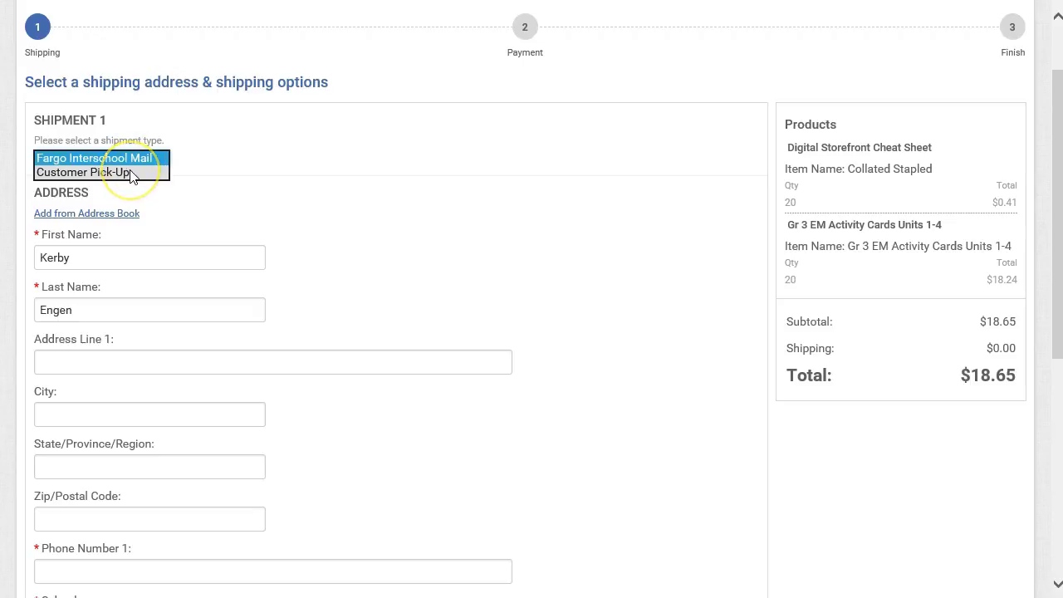
{"action": "left_click", "coordinate": [133, 158]}
Step: Enter the phone number, set the school to South High, add the e-mail, and save the shipping address
{"action": "left_click", "coordinate": [132, 256]}
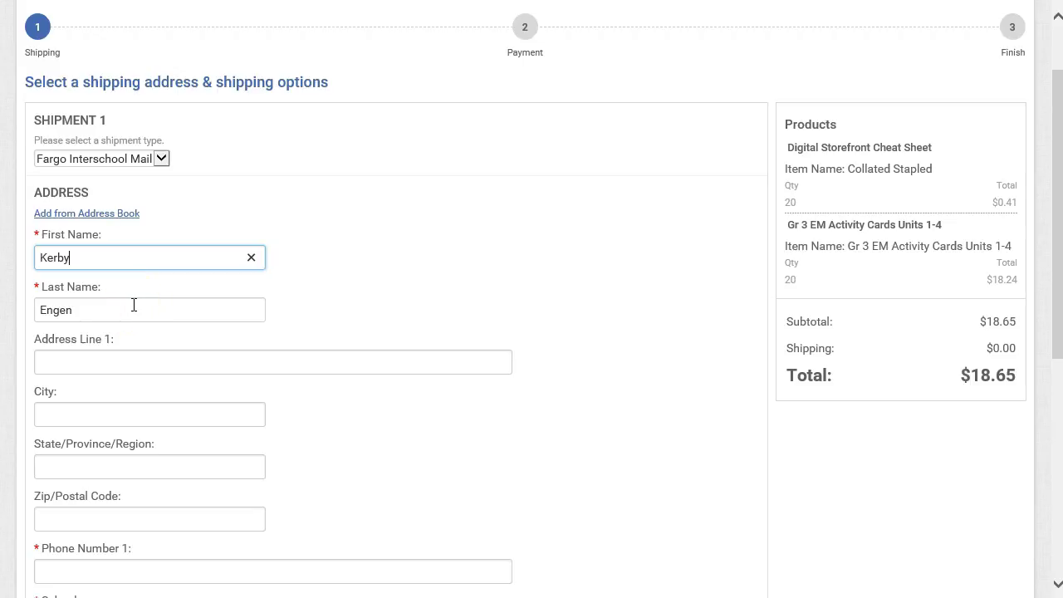
{"action": "scroll", "coordinate": [368, 418], "scroll_direction": "down", "scroll_amount": 2}
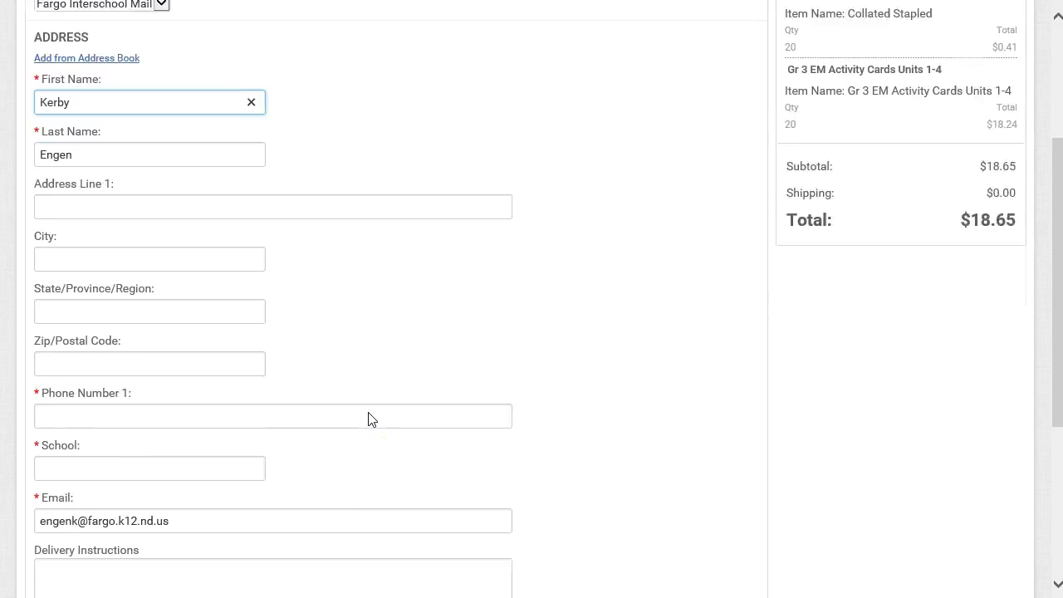
{"action": "scroll", "coordinate": [368, 419], "scroll_direction": "down", "scroll_amount": 2}
{"action": "left_click", "coordinate": [188, 296]}
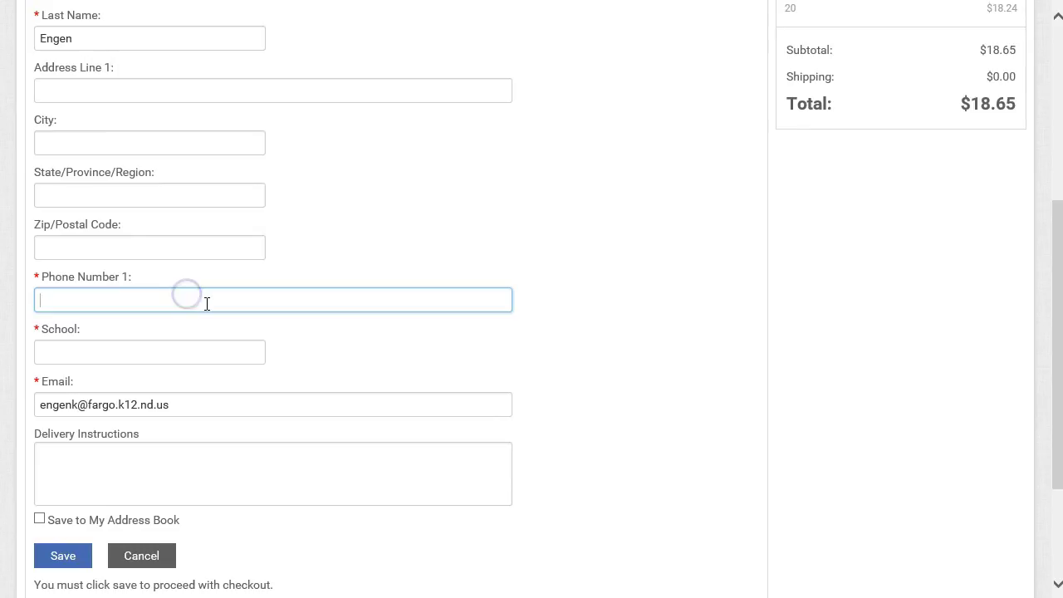
{"action": "left_click", "coordinate": [179, 351]}
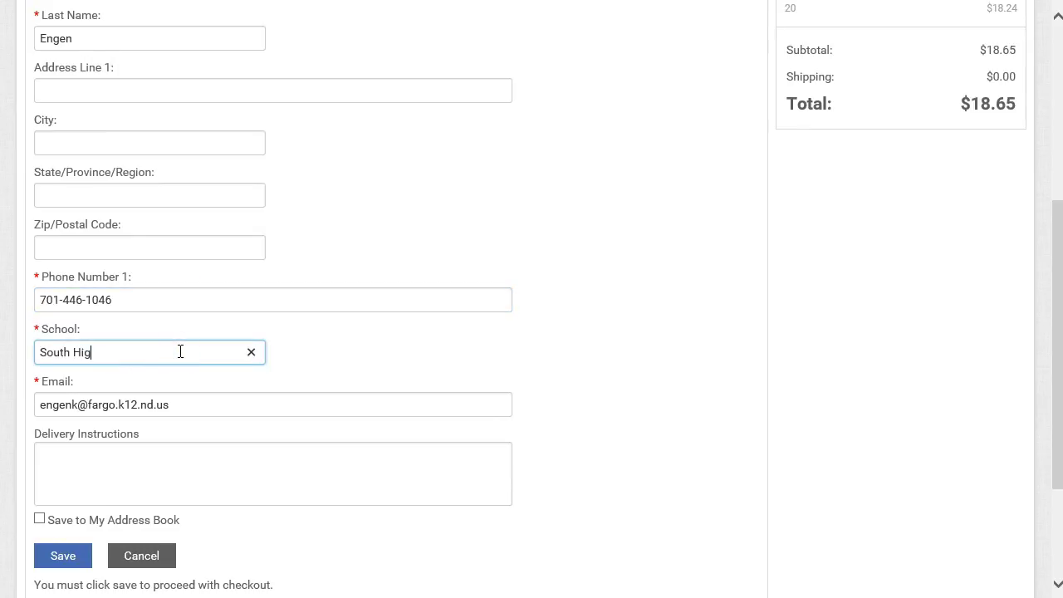
{"action": "left_click", "coordinate": [226, 404]}
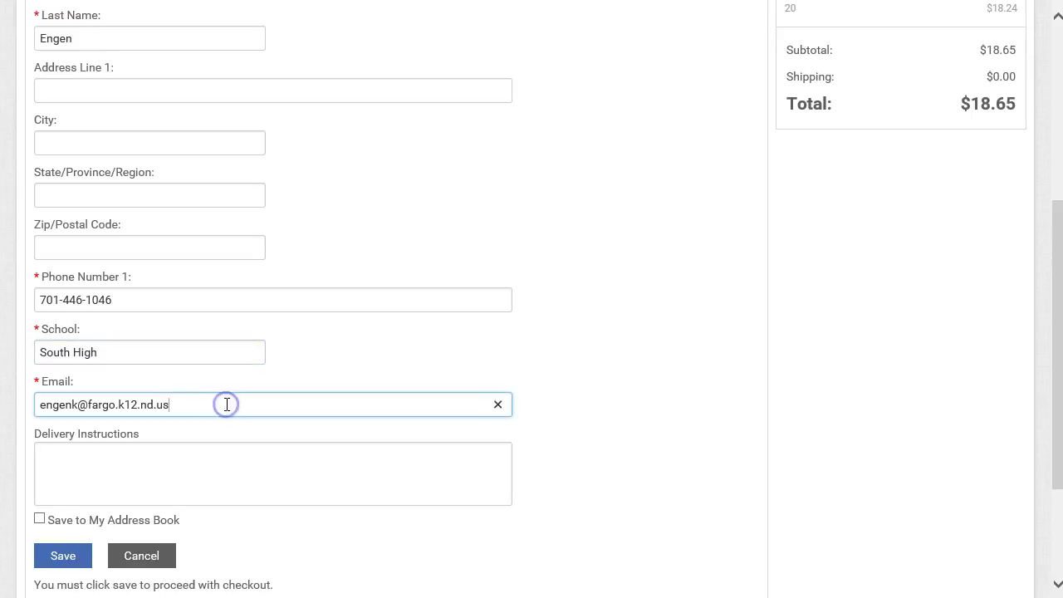
{"action": "left_click", "coordinate": [215, 471]}
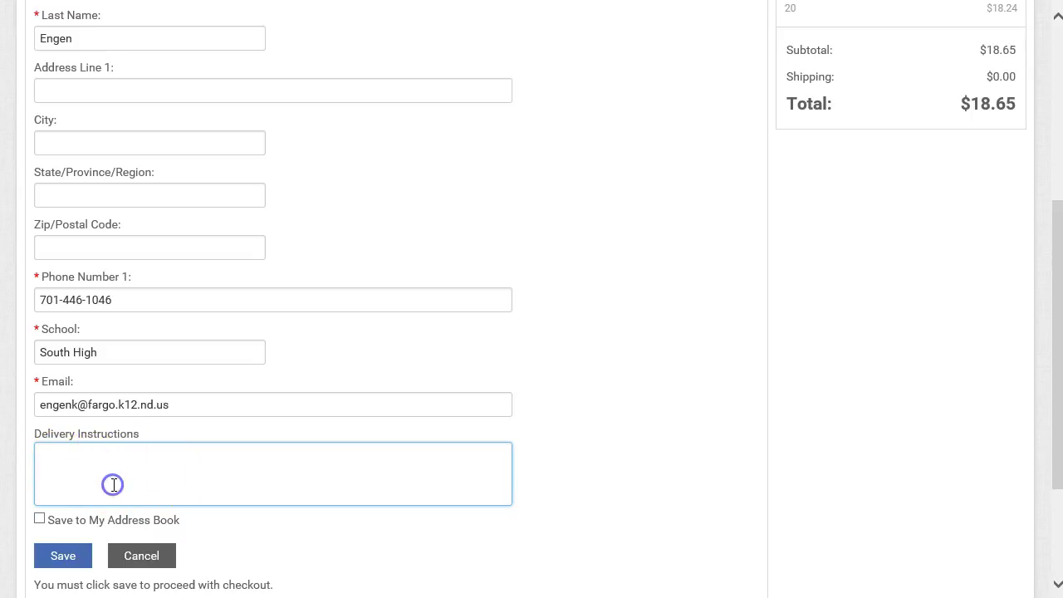
{"action": "scroll", "coordinate": [100, 485], "scroll_direction": "down", "scroll_amount": 2}
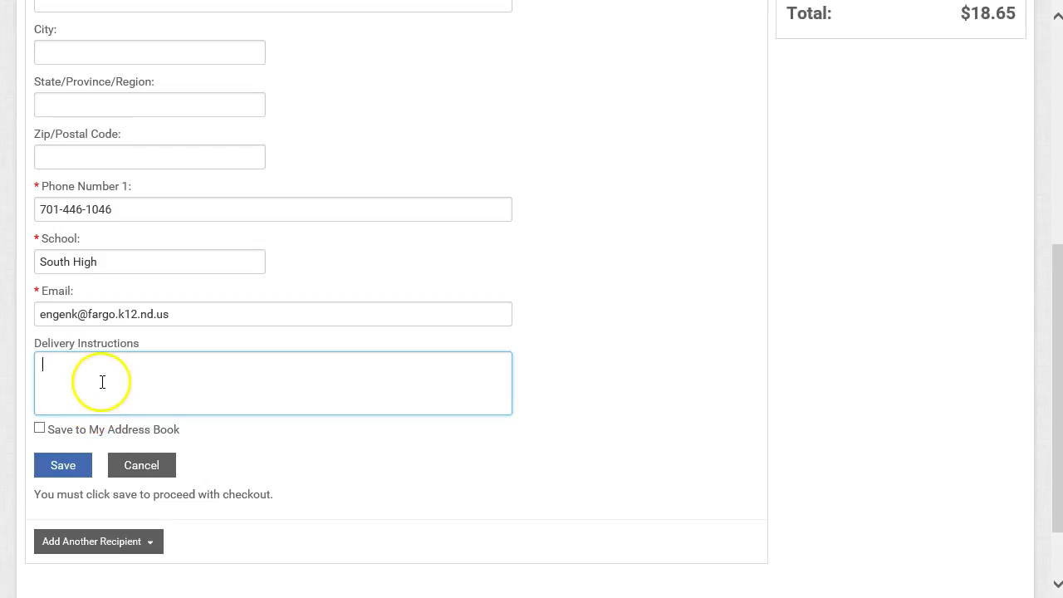
{"action": "left_click", "coordinate": [78, 473]}
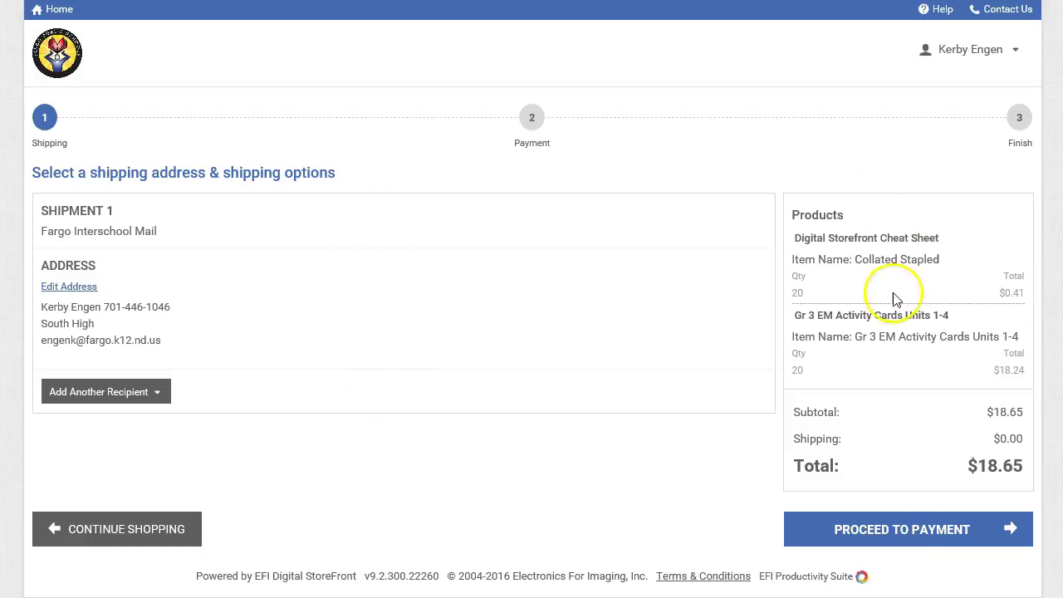
Step: Go to the payment step and choose the Preschool Building Budget billing code for the $18.65 order
{"action": "left_click", "coordinate": [917, 533]}
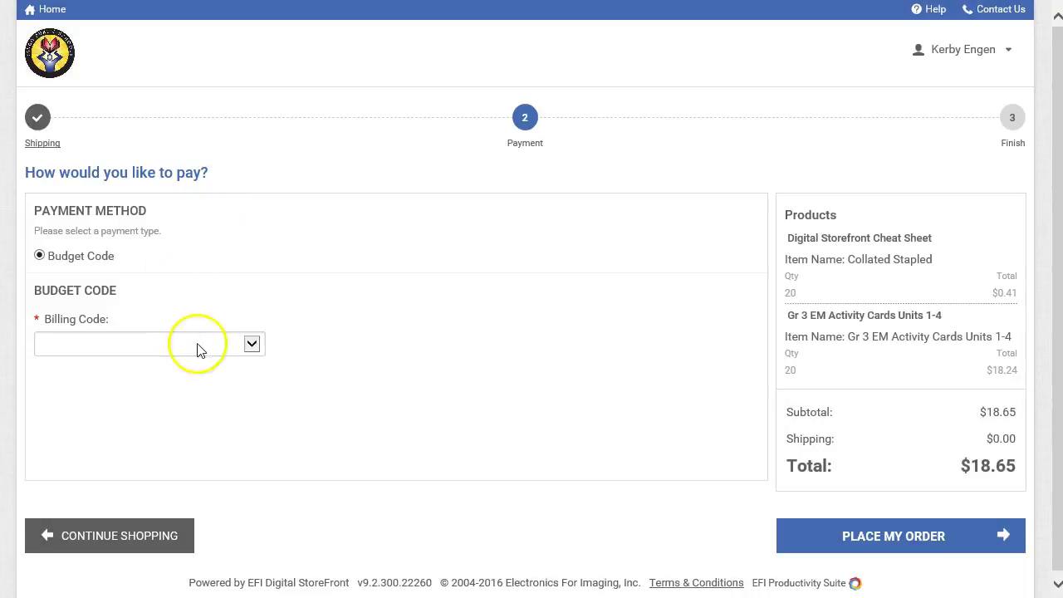
{"action": "left_click", "coordinate": [252, 344]}
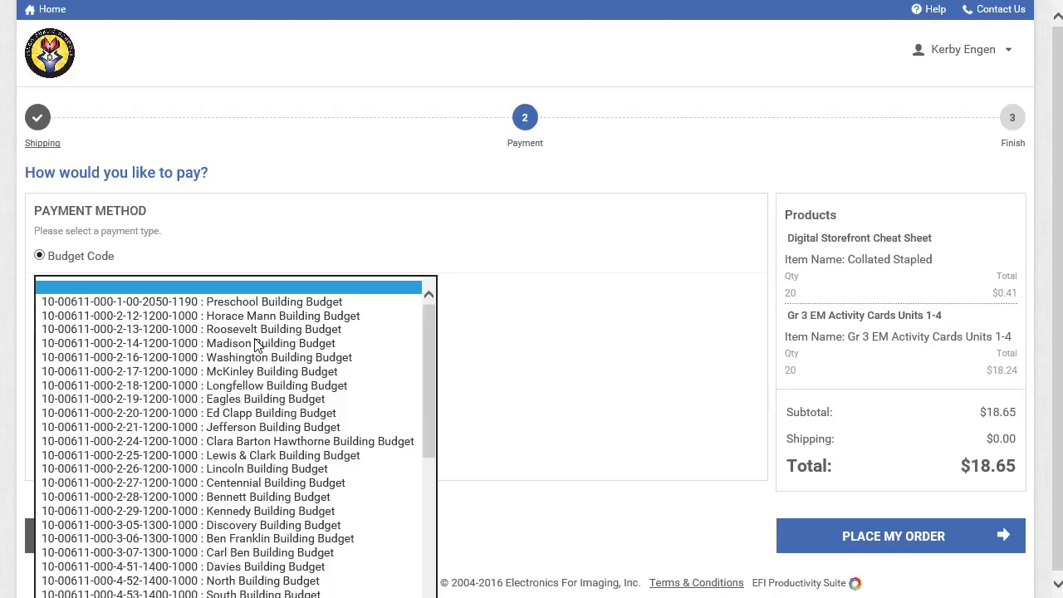
{"action": "left_click", "coordinate": [282, 490]}
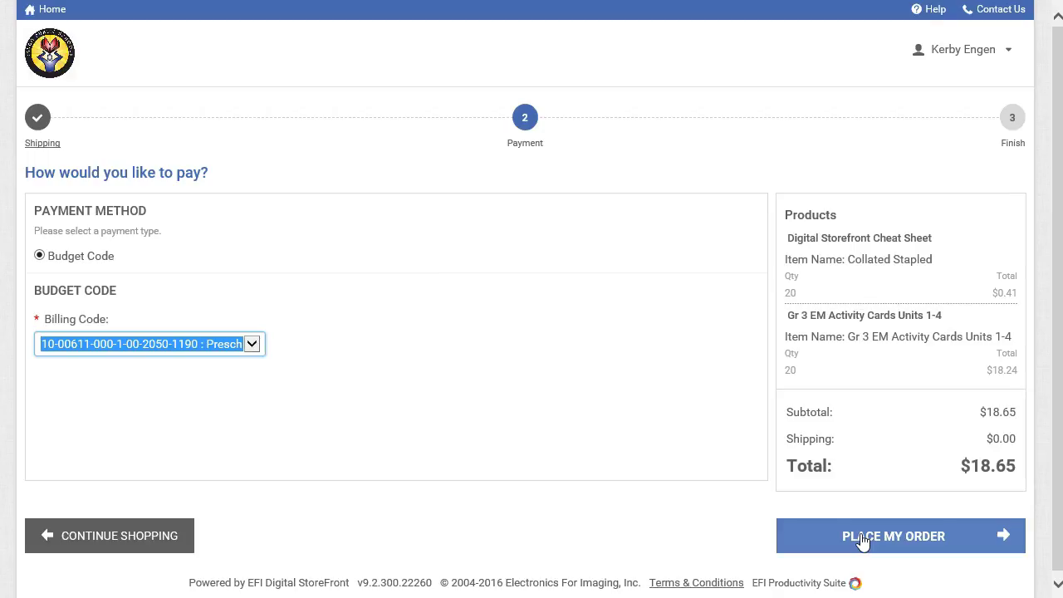